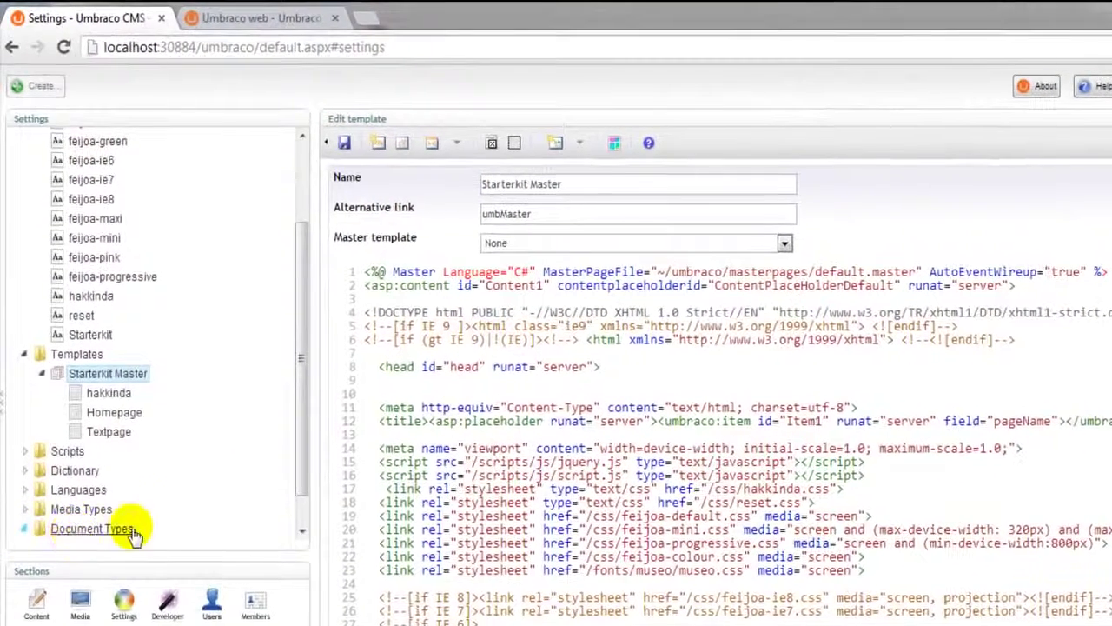
- Create a document type named hakkinda with no master document type and without a matching template
{"action": "left_click", "coordinate": [74, 518]}
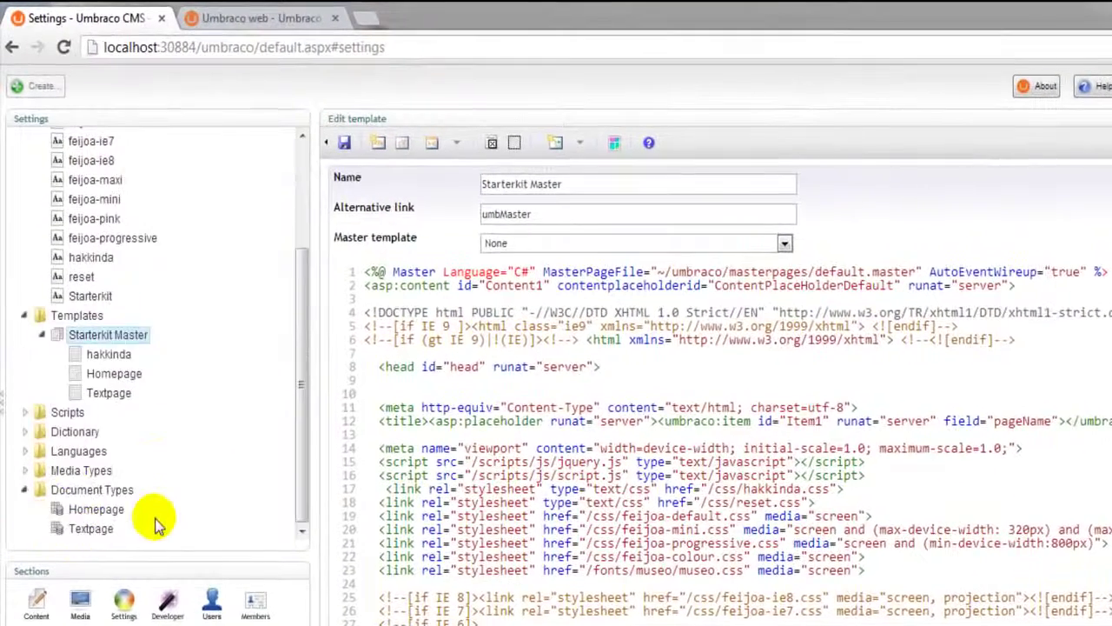
{"action": "right_click", "coordinate": [97, 492]}
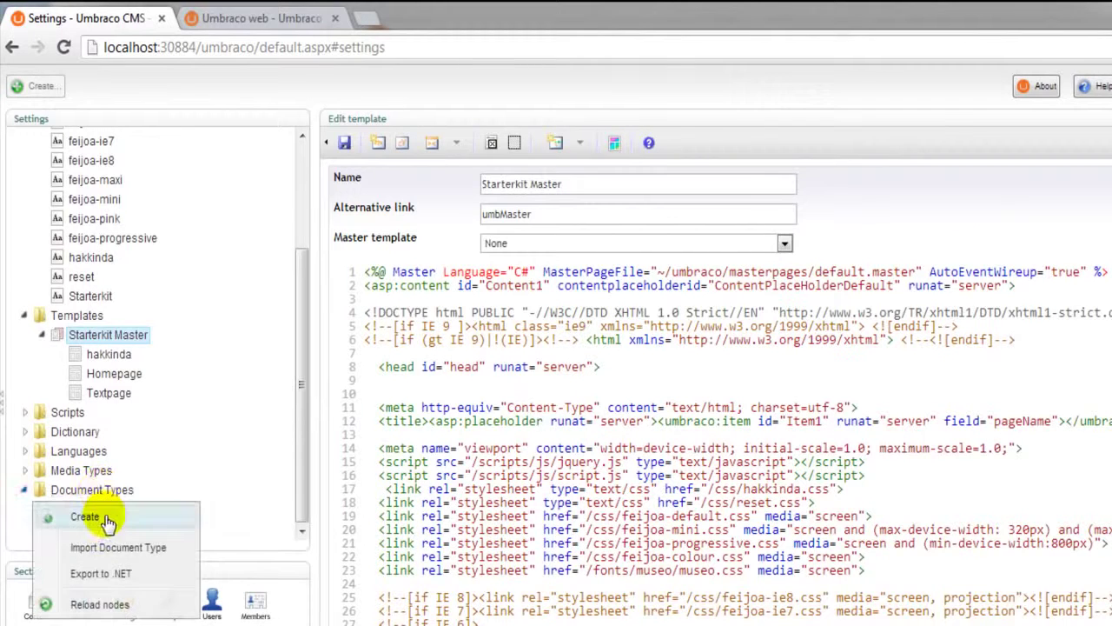
{"action": "left_click", "coordinate": [109, 522]}
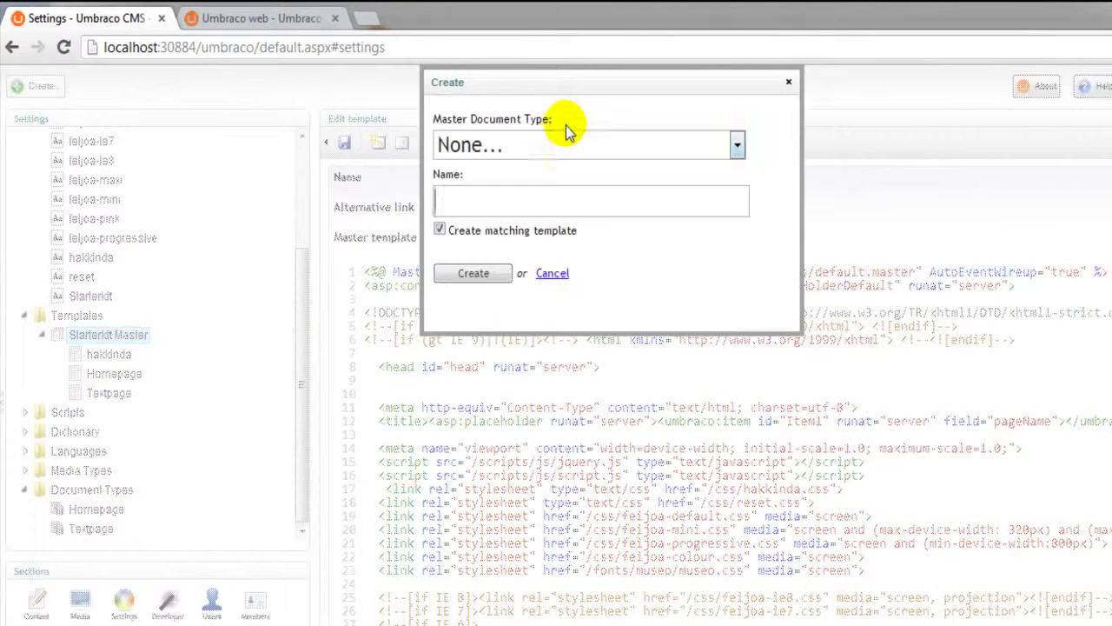
{"action": "left_click", "coordinate": [528, 193]}
{"action": "left_click", "coordinate": [516, 203]}
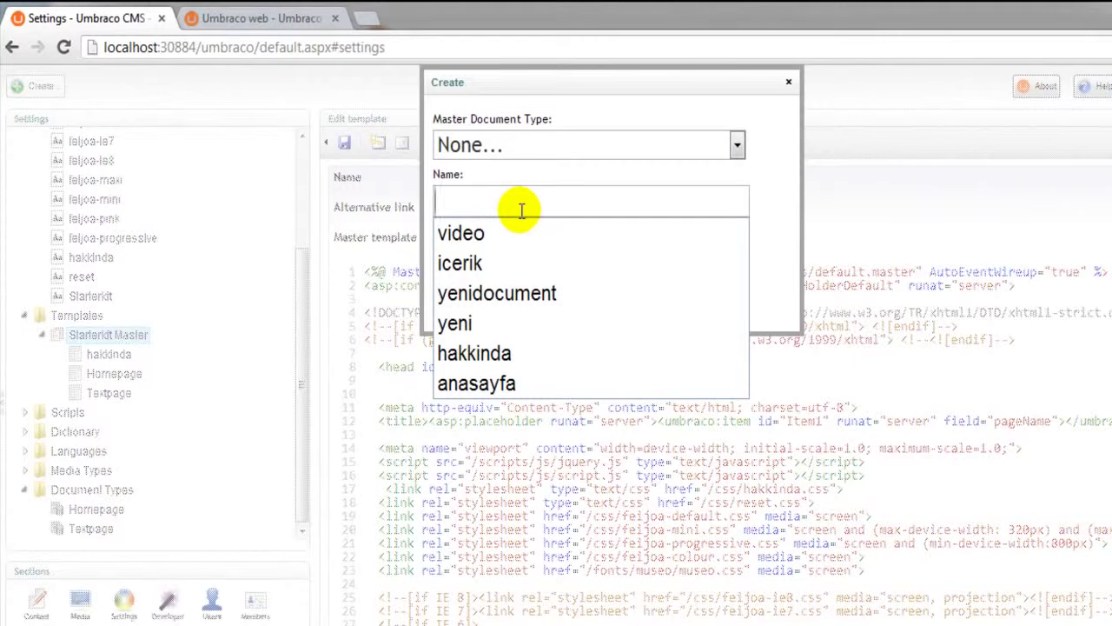
{"action": "type", "text": "ha"}
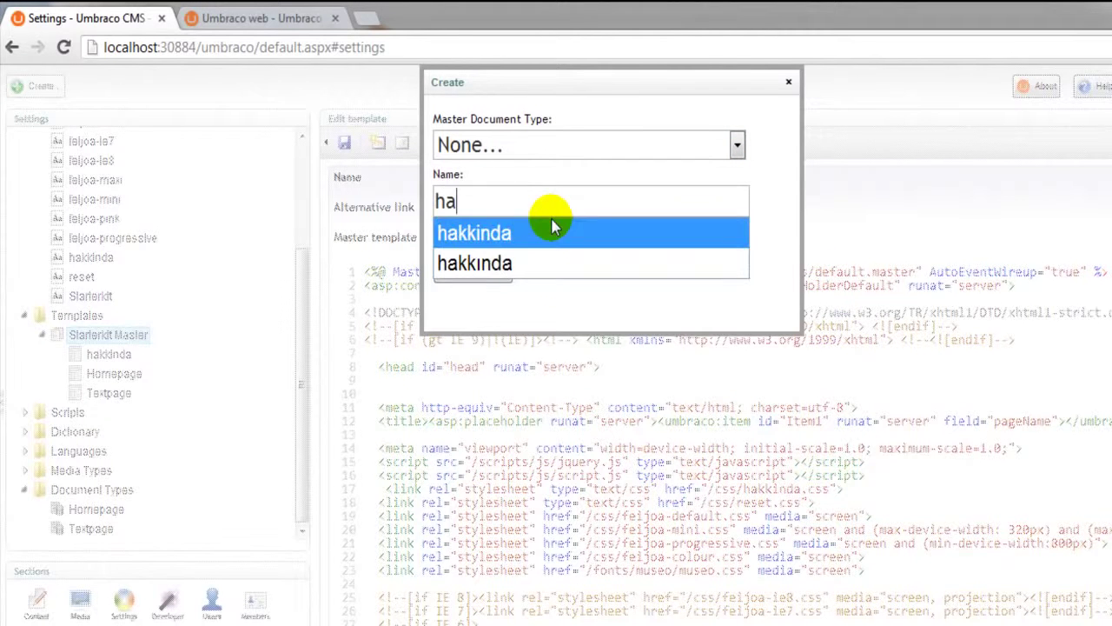
{"action": "left_click", "coordinate": [553, 228]}
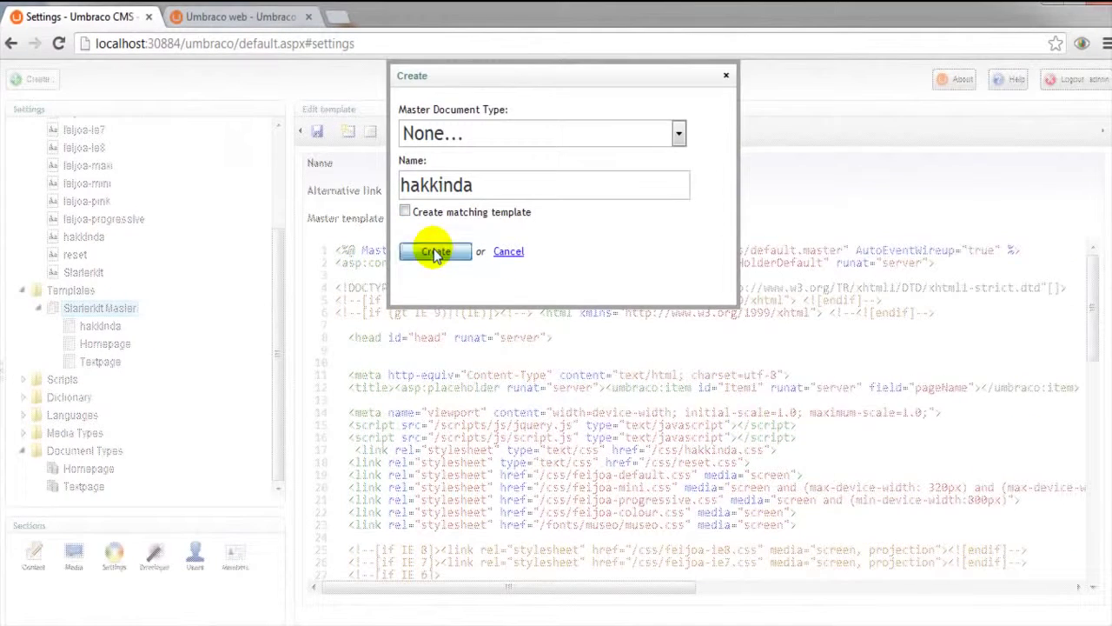
{"action": "left_click", "coordinate": [474, 273]}
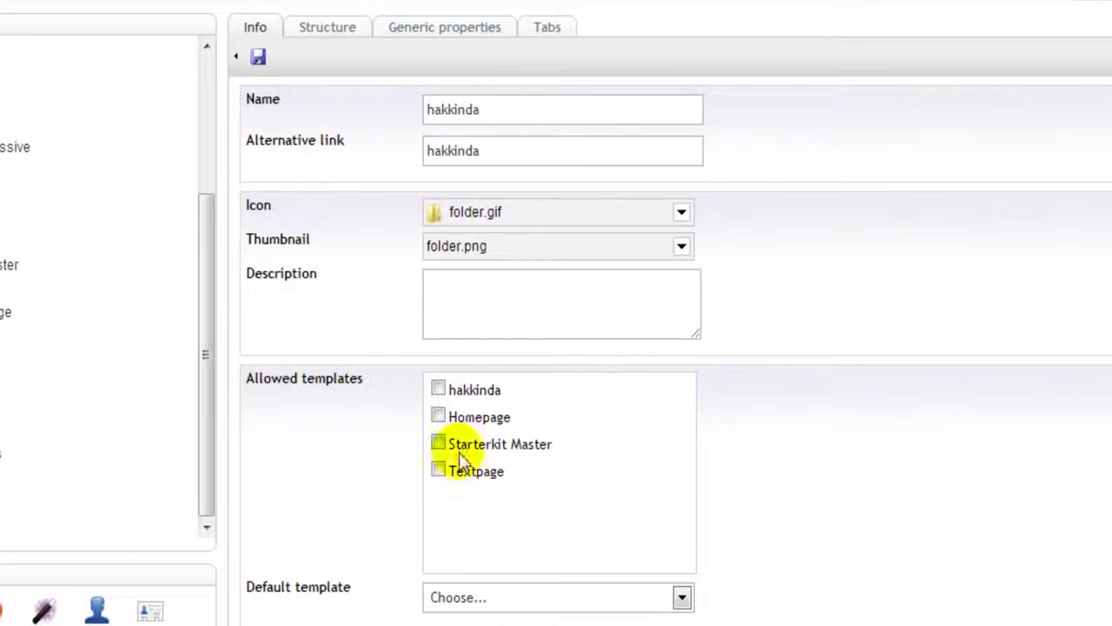
- Set the hakkinda document type's icon to Doc, thumbnail to doc.png, and allowed and default template to hakkinda
{"action": "left_click", "coordinate": [681, 214]}
{"action": "scroll", "coordinate": [638, 269], "scroll_direction": "down", "scroll_amount": 5}
{"action": "scroll", "coordinate": [637, 292], "scroll_direction": "down", "scroll_amount": 2}
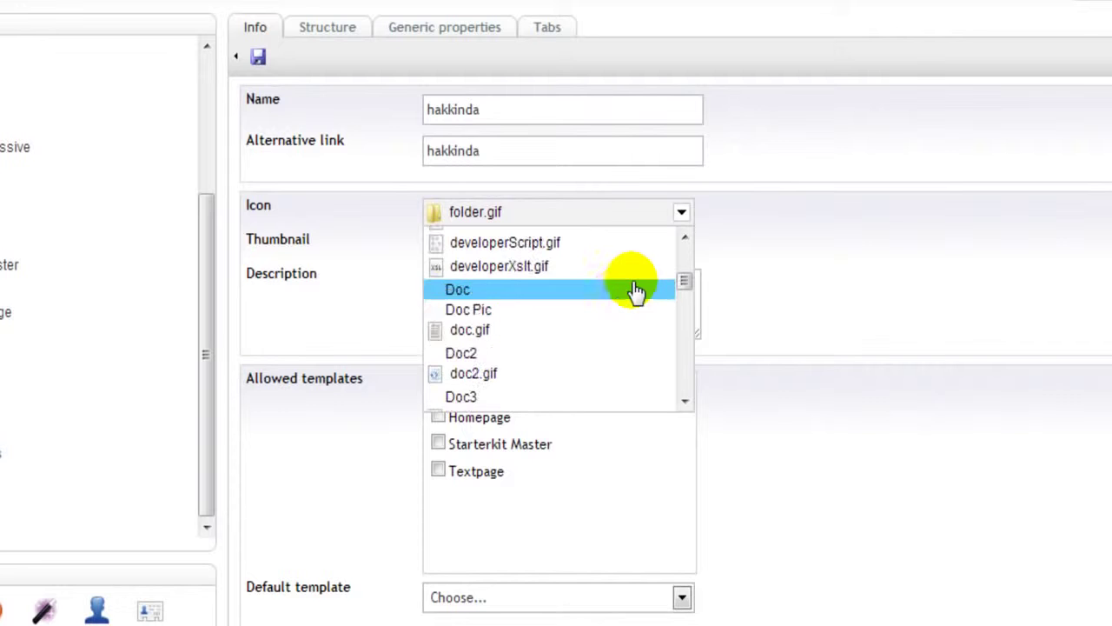
{"action": "left_click", "coordinate": [624, 298]}
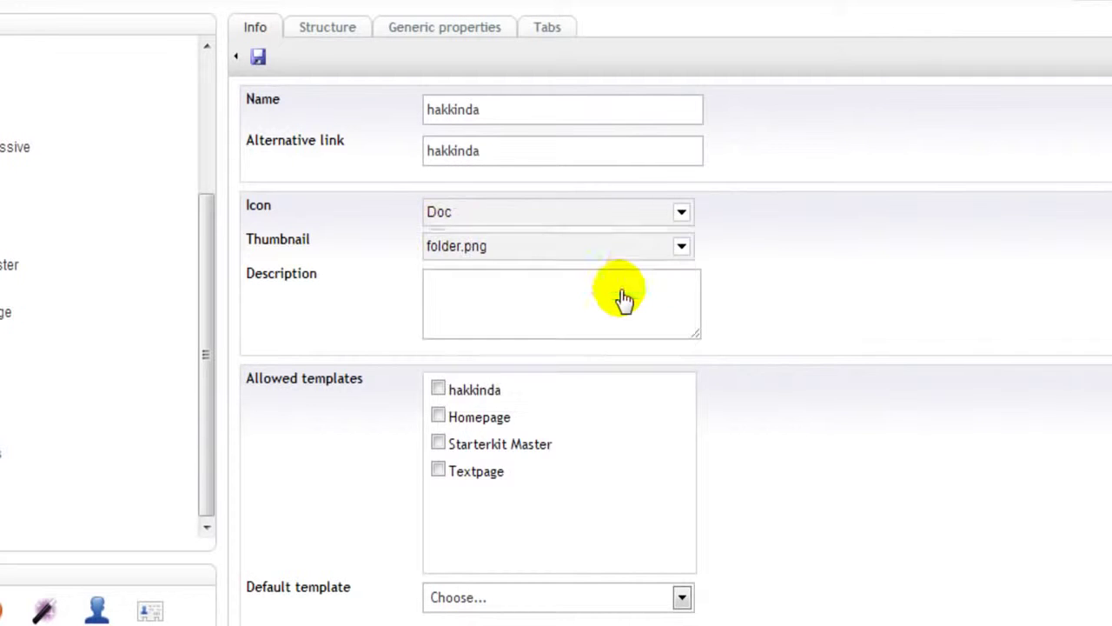
{"action": "left_click", "coordinate": [682, 247]}
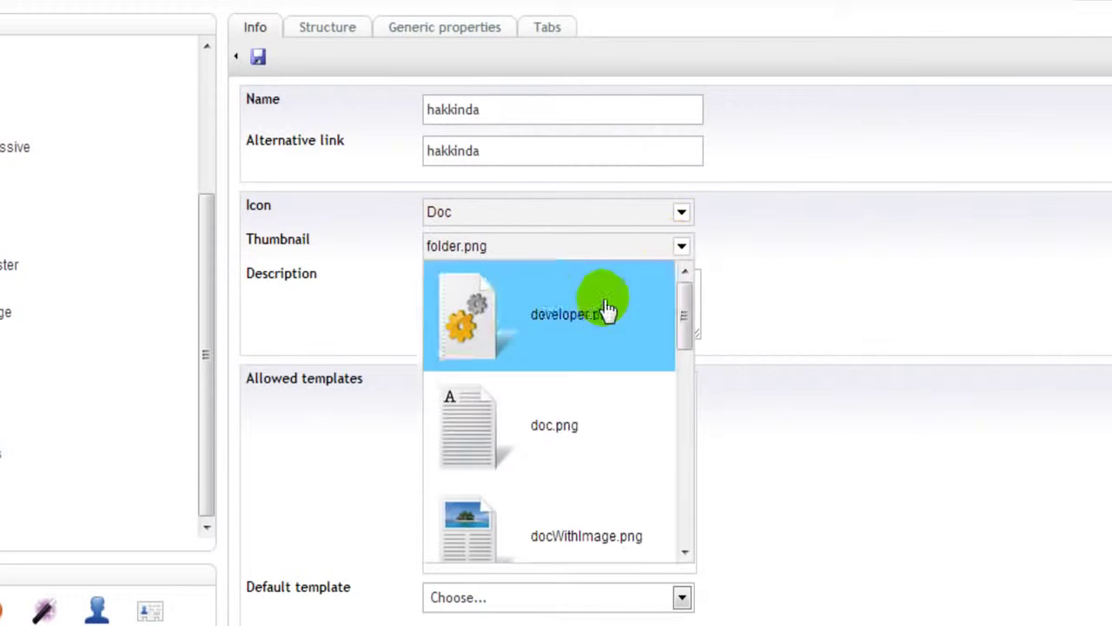
{"action": "left_click", "coordinate": [582, 447]}
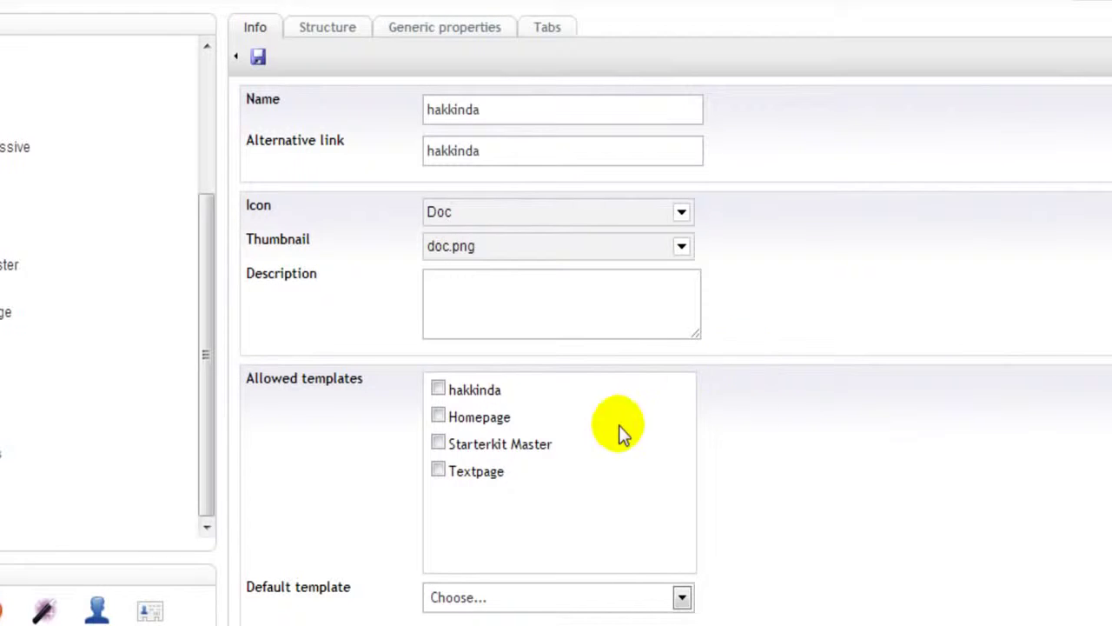
{"action": "left_click", "coordinate": [560, 600]}
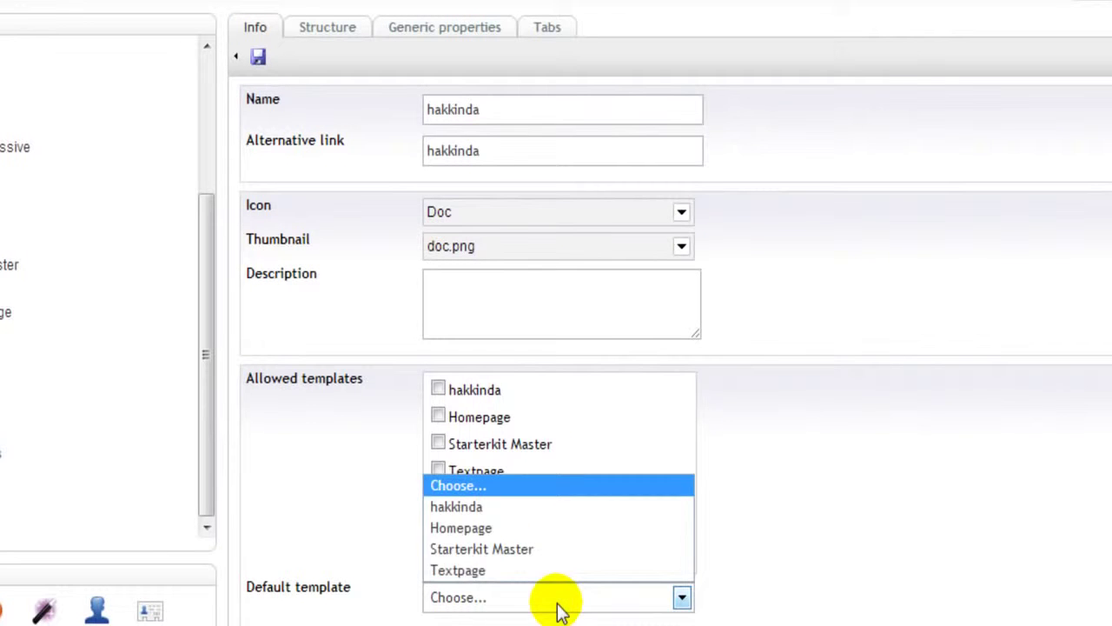
{"action": "left_click", "coordinate": [566, 505]}
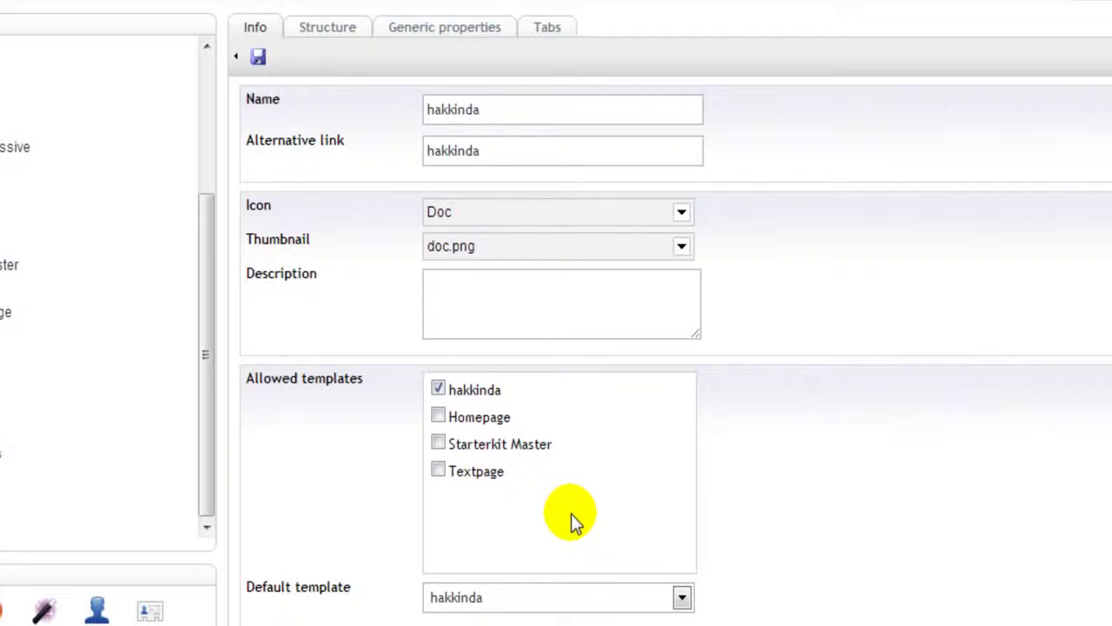
- Add a custom tab named content to the hakkinda document type
{"action": "left_click", "coordinate": [550, 29]}
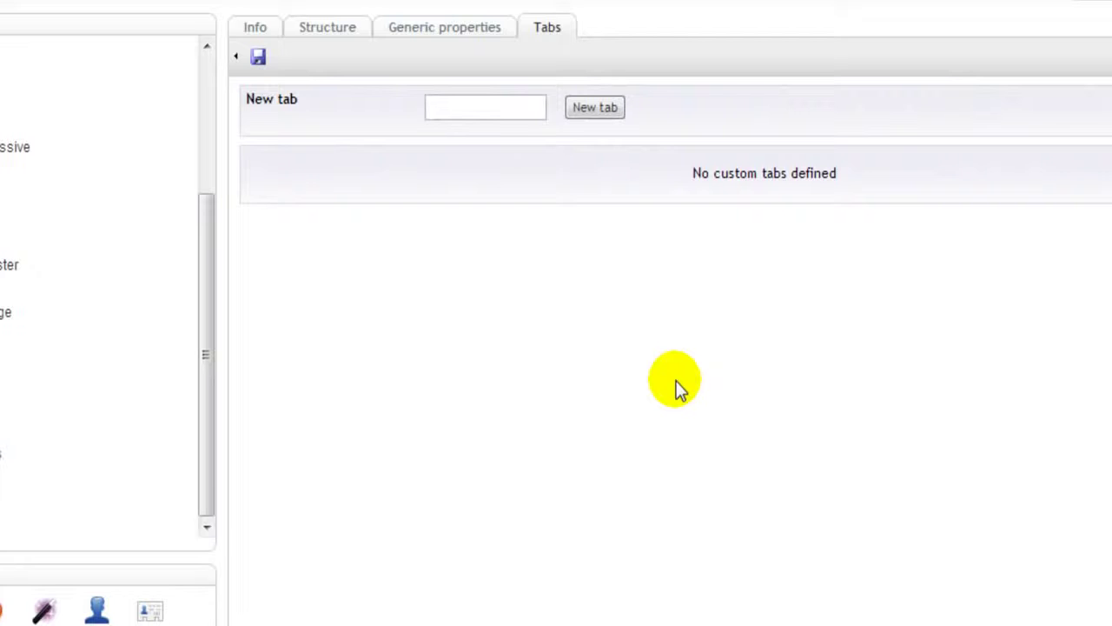
{"action": "left_click", "coordinate": [482, 107]}
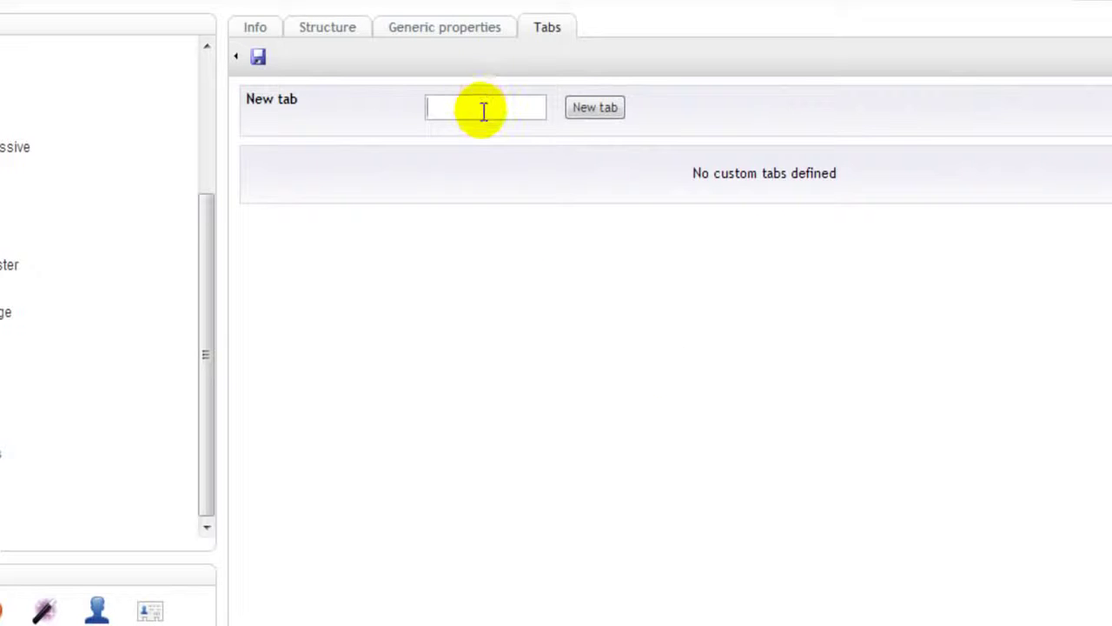
{"action": "type", "text": "content"}
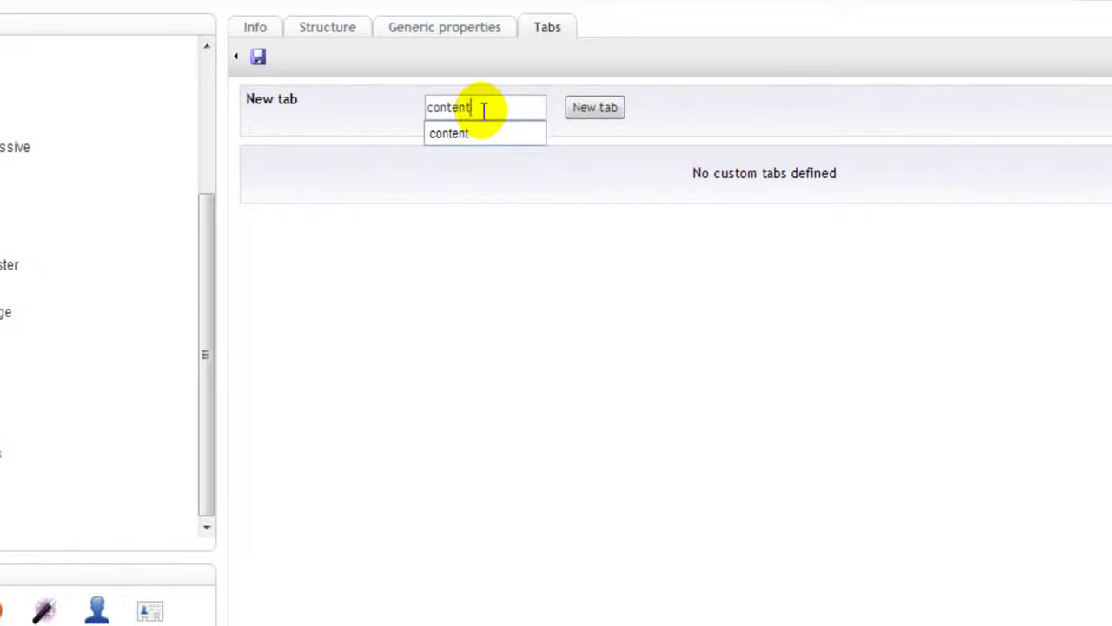
{"action": "left_click", "coordinate": [583, 107]}
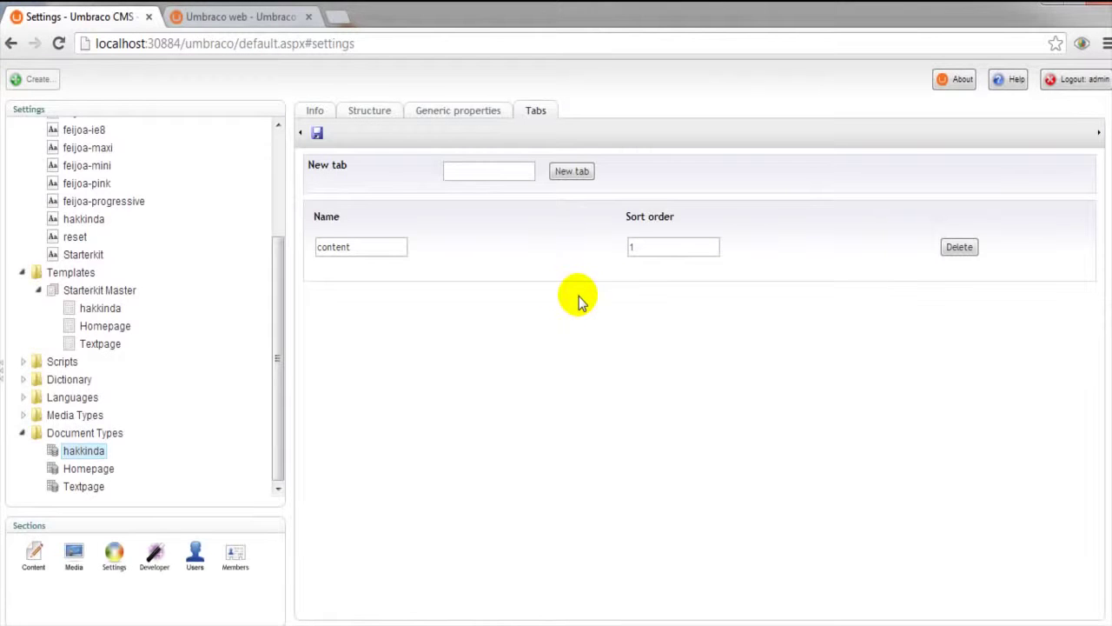
- Add a Richtext editor property named sol-icerik to the document type's content tab and save it
{"action": "left_click", "coordinate": [456, 113]}
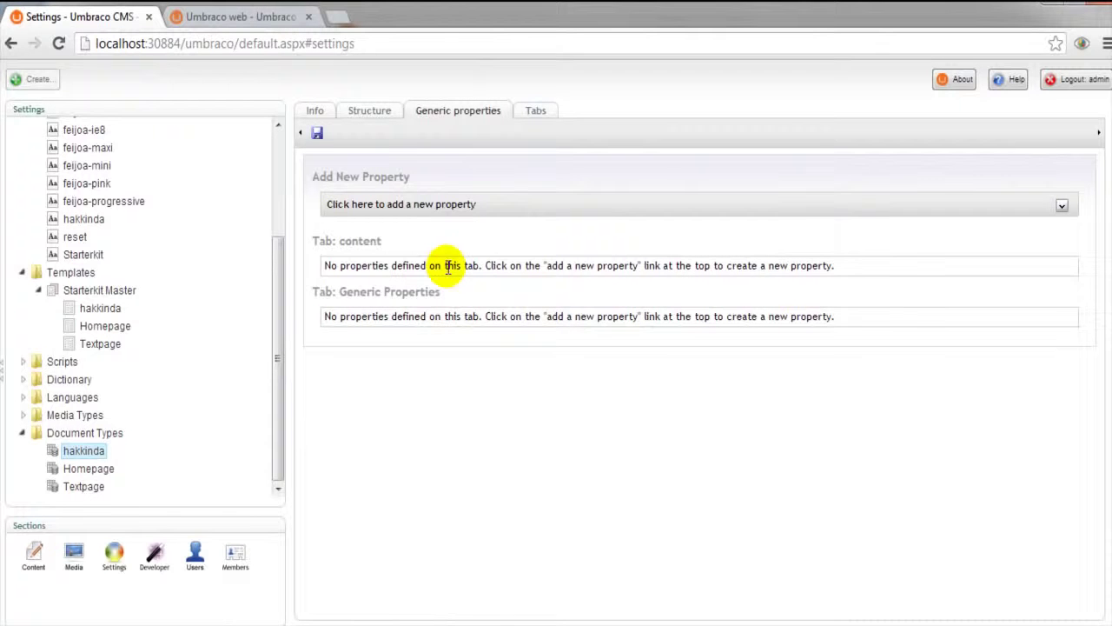
{"action": "left_click", "coordinate": [456, 204]}
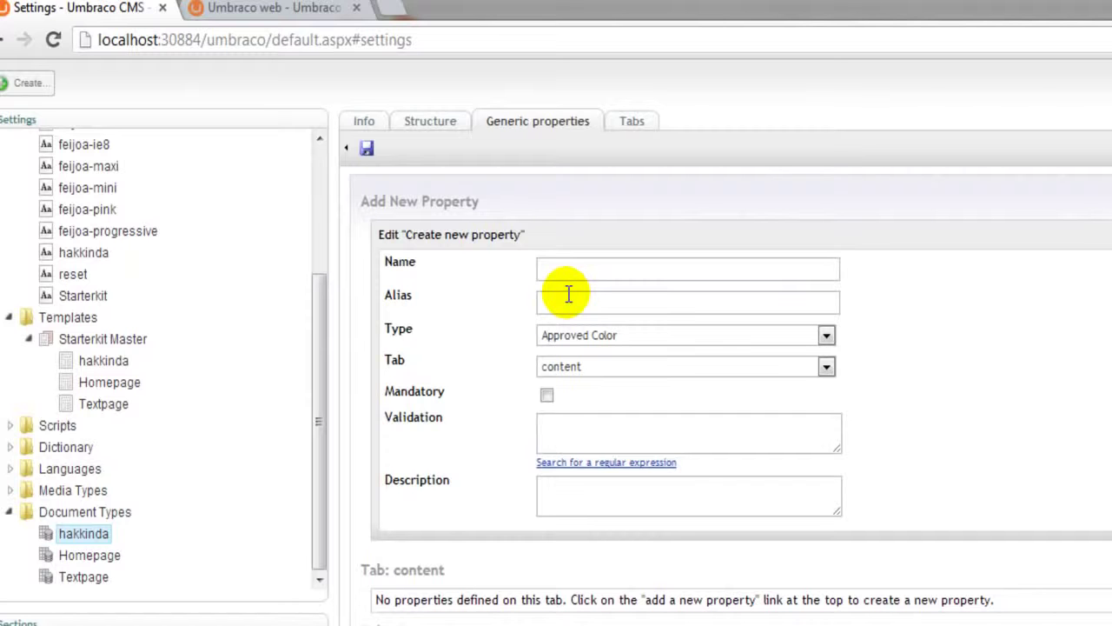
{"action": "left_click", "coordinate": [571, 273]}
{"action": "type", "text": "sol-icerik"}
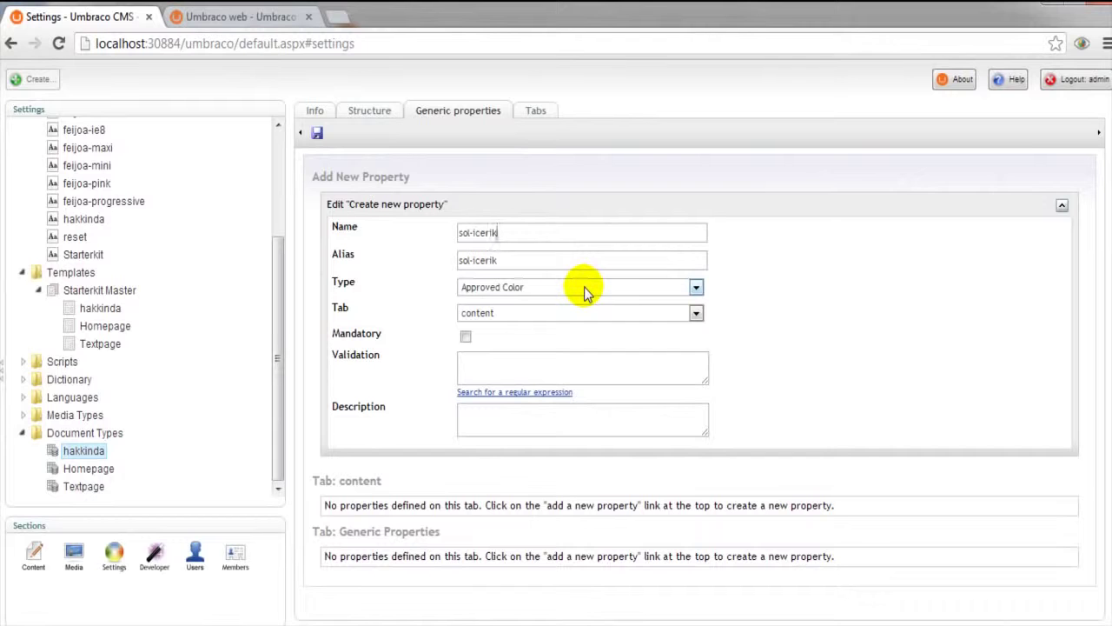
{"action": "left_click", "coordinate": [585, 289]}
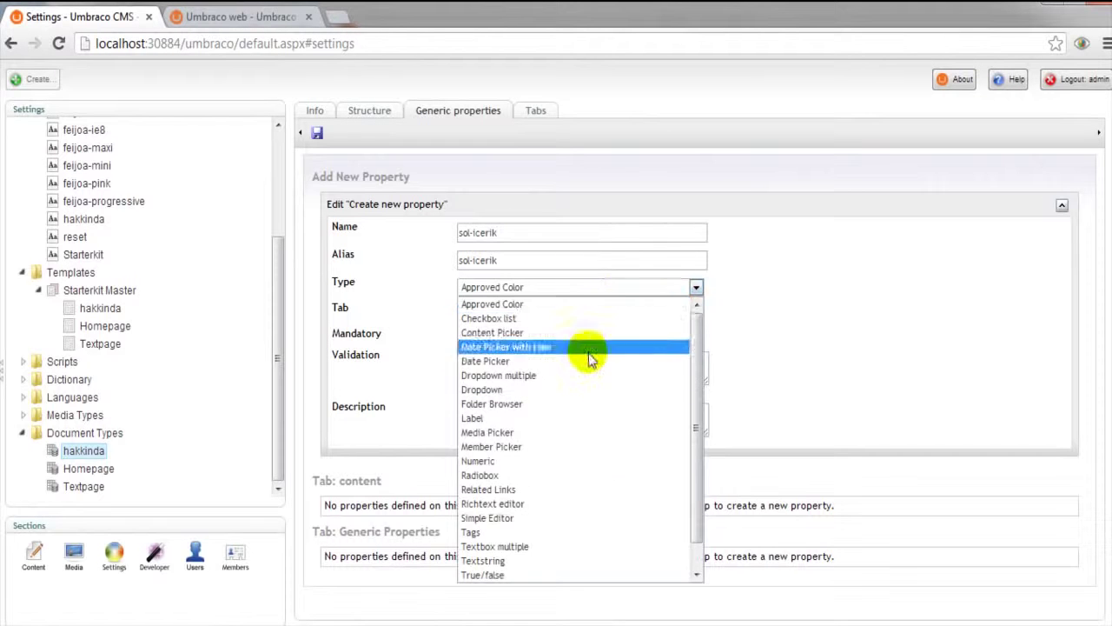
{"action": "left_click", "coordinate": [588, 510]}
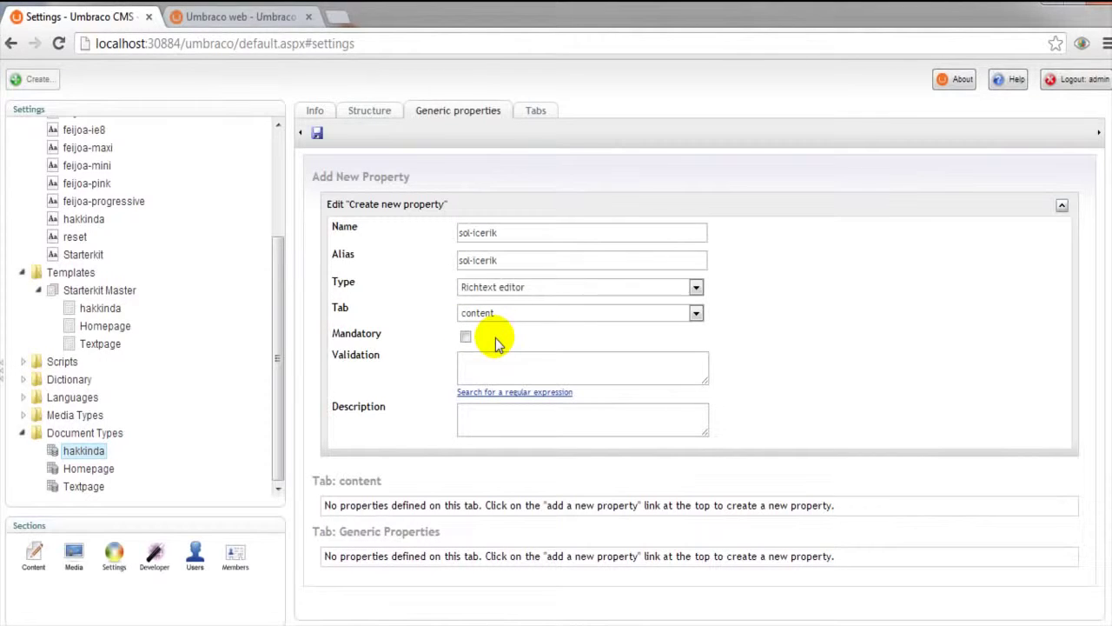
{"action": "left_click", "coordinate": [317, 133]}
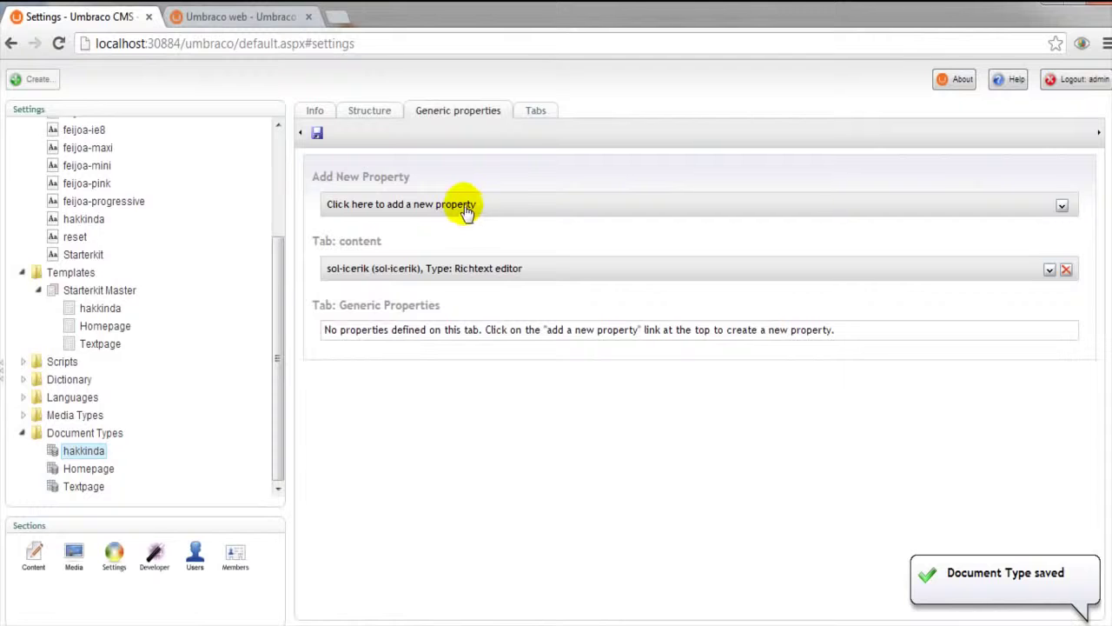
- Add a second Richtext editor property named sag-icerik to the content tab and save the document type
{"action": "left_click", "coordinate": [467, 212]}
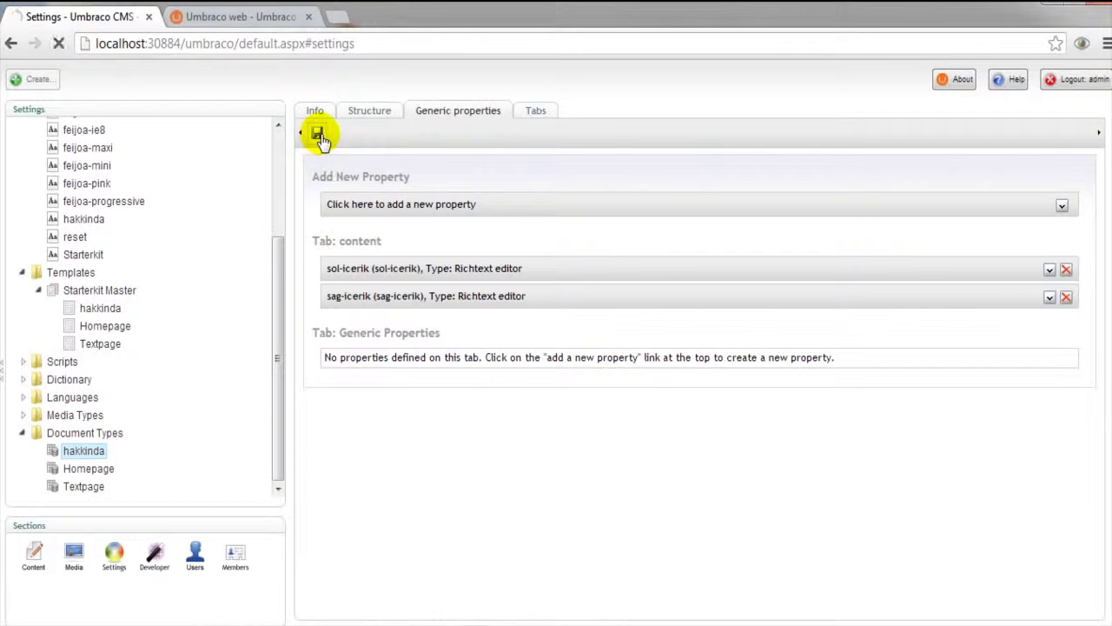
{"action": "left_click", "coordinate": [317, 133]}
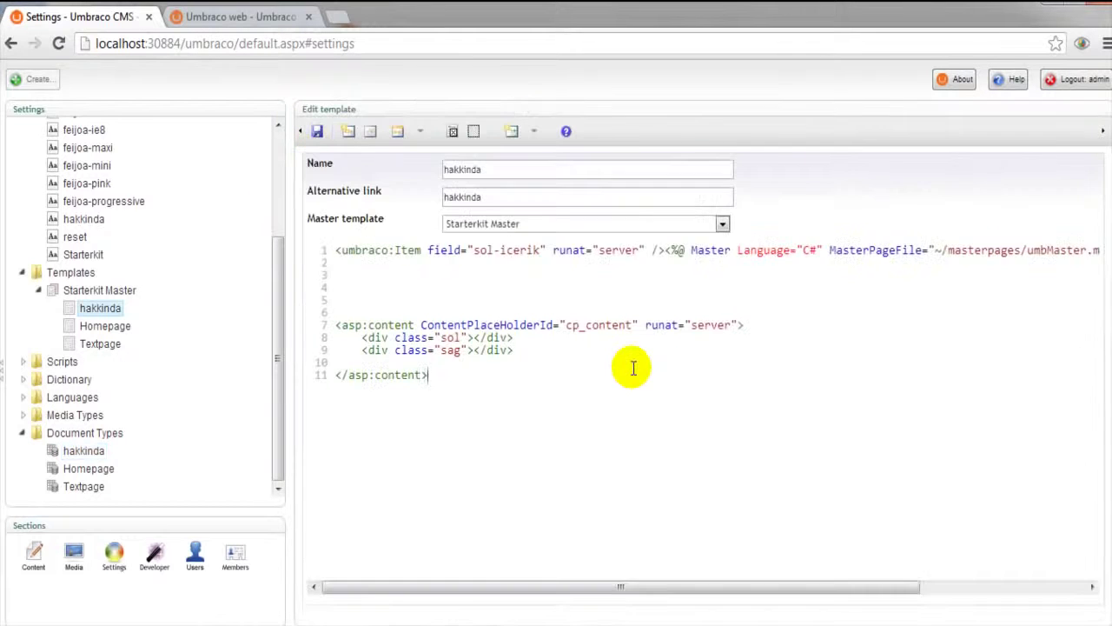
- In the hakkinda template, undo the sol-icerik tag inserted on line 1 and insert the sol-icerik page field inside the sol div
{"action": "key", "text": "ctrl+z"}
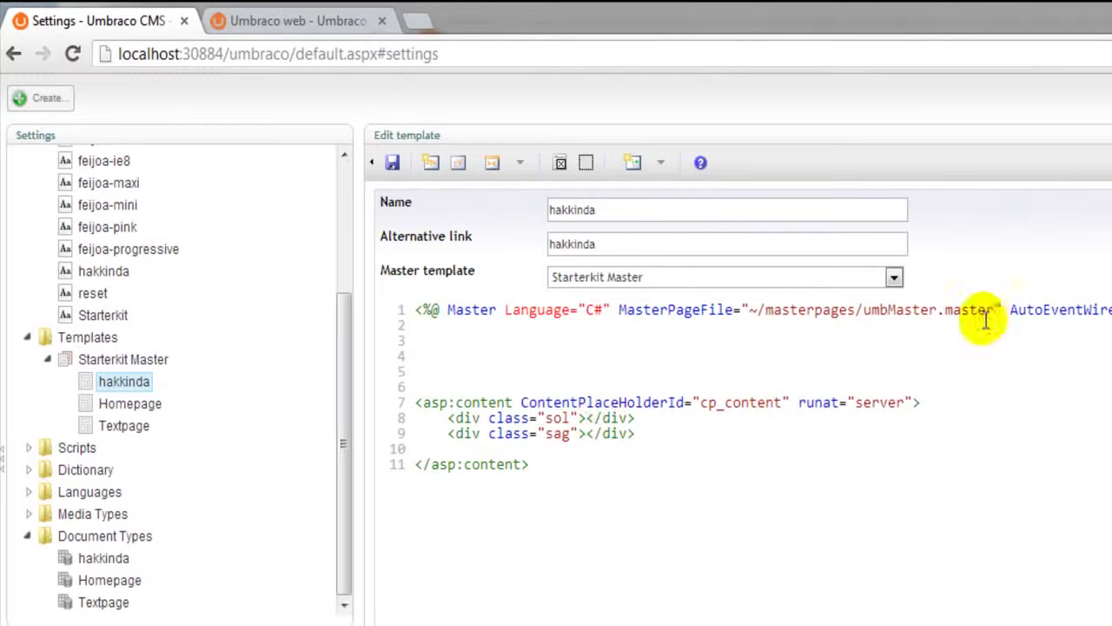
{"action": "left_click", "coordinate": [430, 163]}
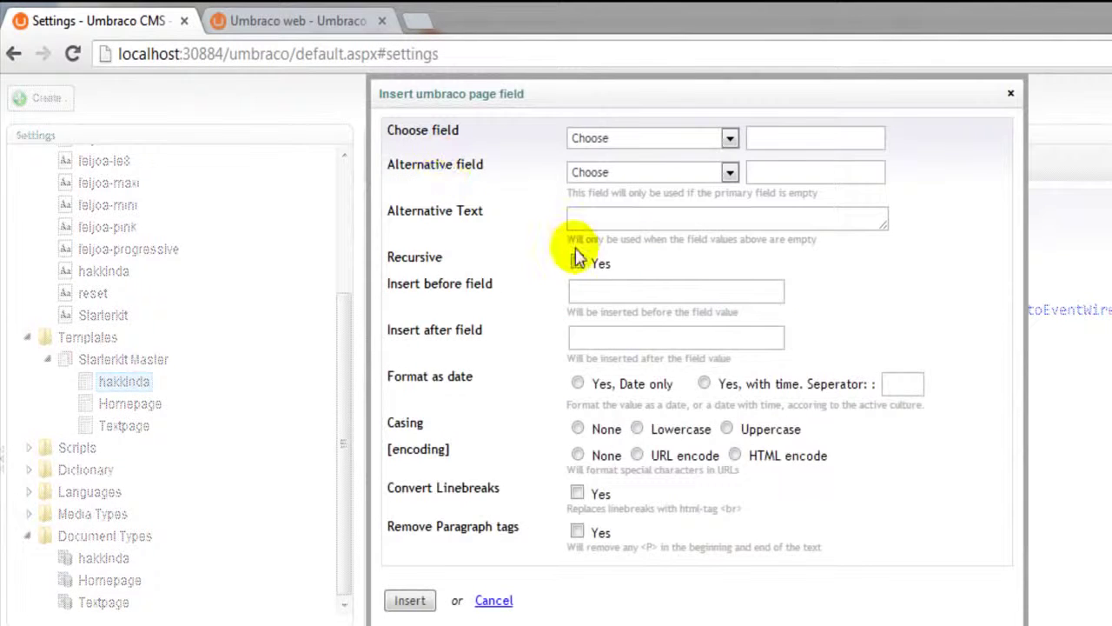
{"action": "left_click", "coordinate": [653, 139]}
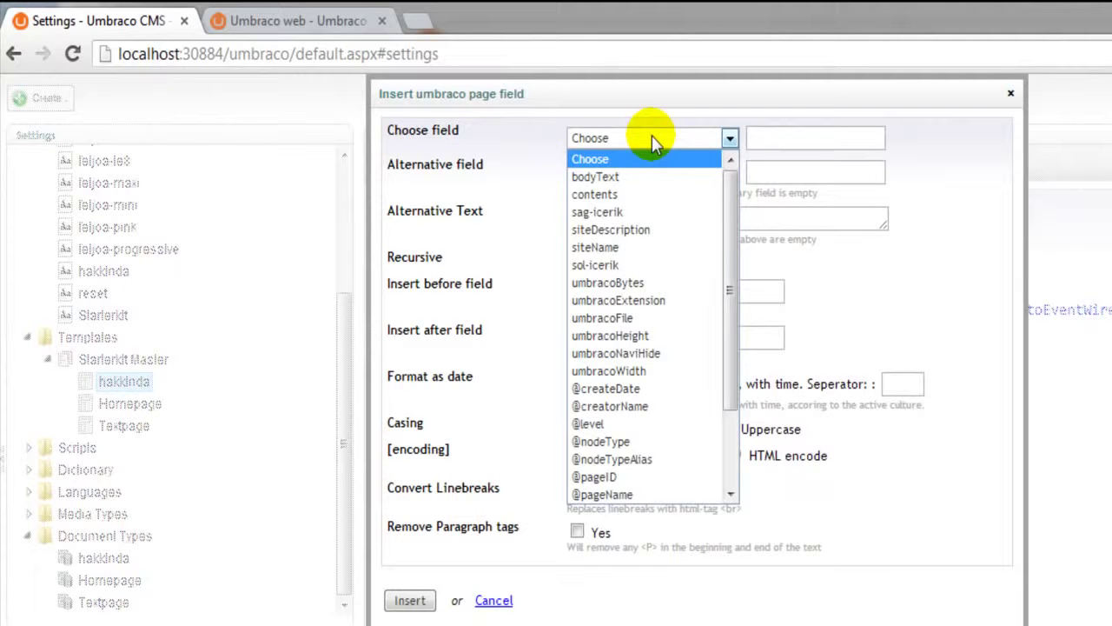
{"action": "left_click", "coordinate": [648, 265]}
{"action": "left_click", "coordinate": [409, 600]}
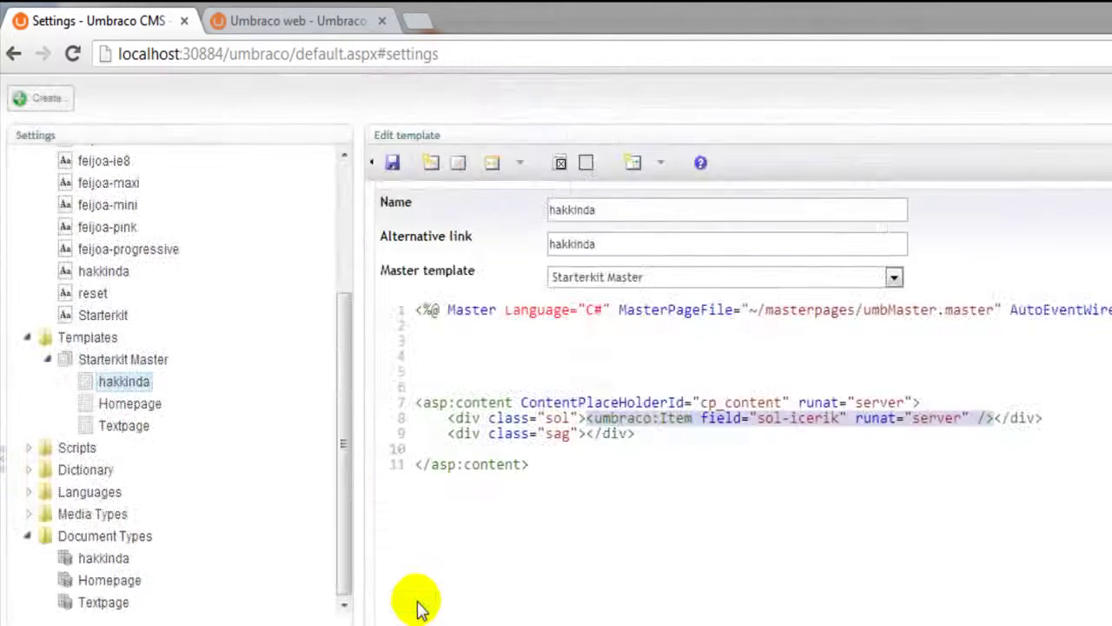
- Insert the sag-icerik page field inside the sag div of the hakkinda template
{"action": "left_click", "coordinate": [697, 439]}
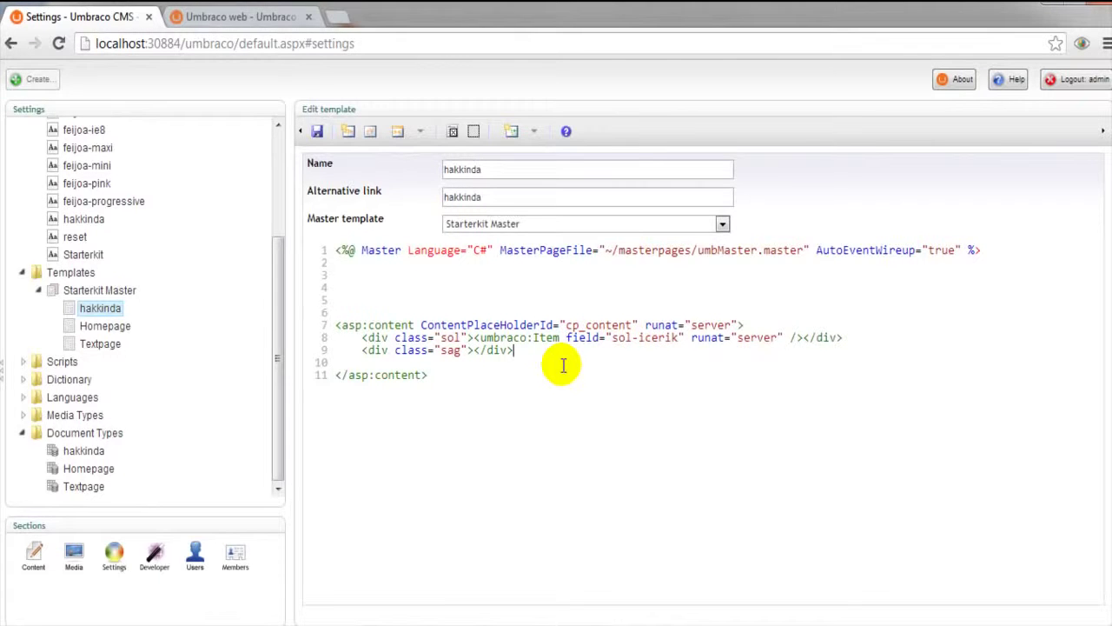
{"action": "left_click", "coordinate": [473, 349]}
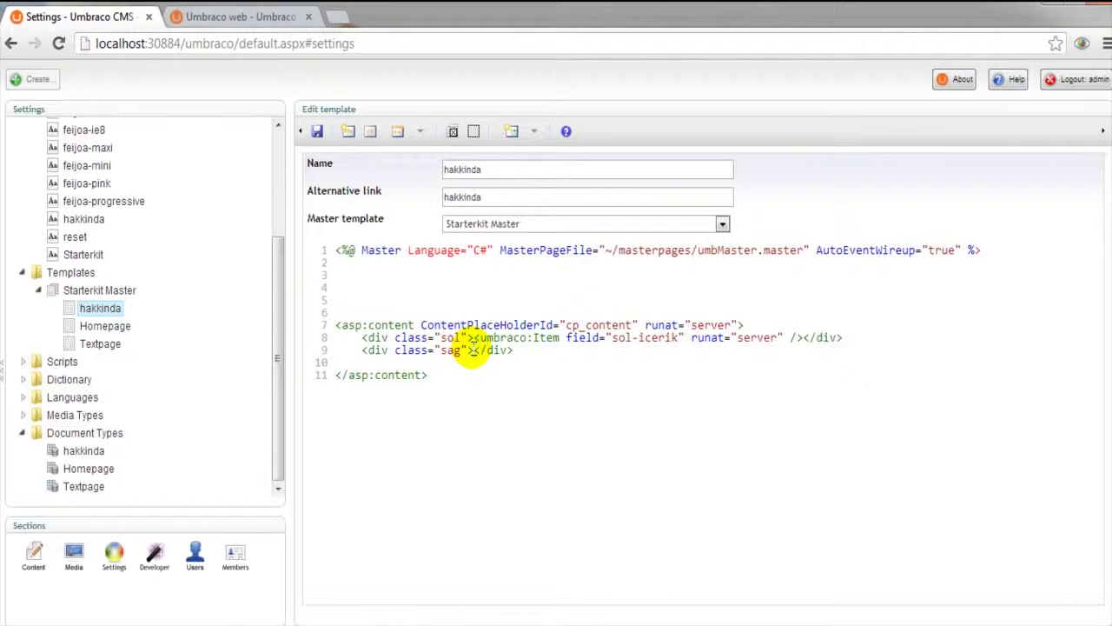
{"action": "left_click", "coordinate": [348, 131]}
{"action": "left_click", "coordinate": [490, 112]}
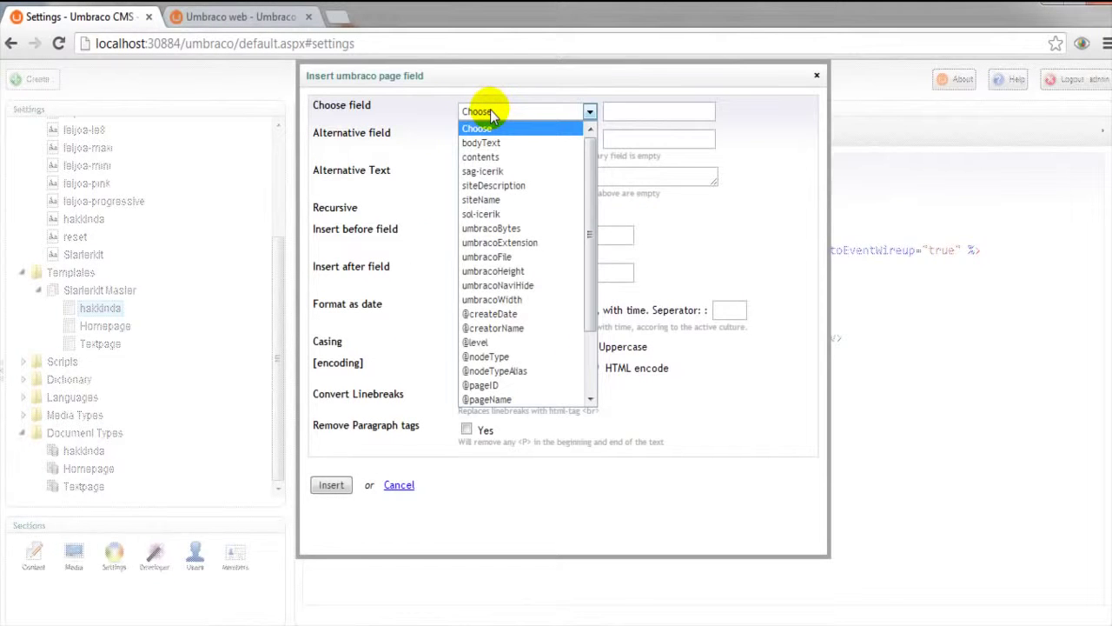
{"action": "left_click", "coordinate": [509, 171]}
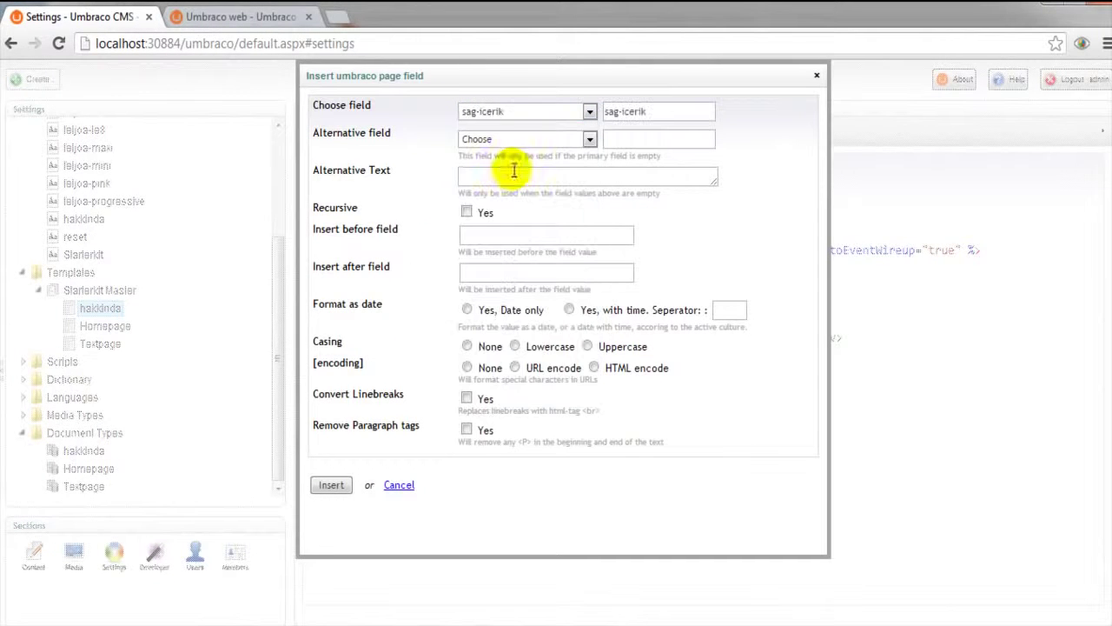
{"action": "left_click", "coordinate": [334, 484]}
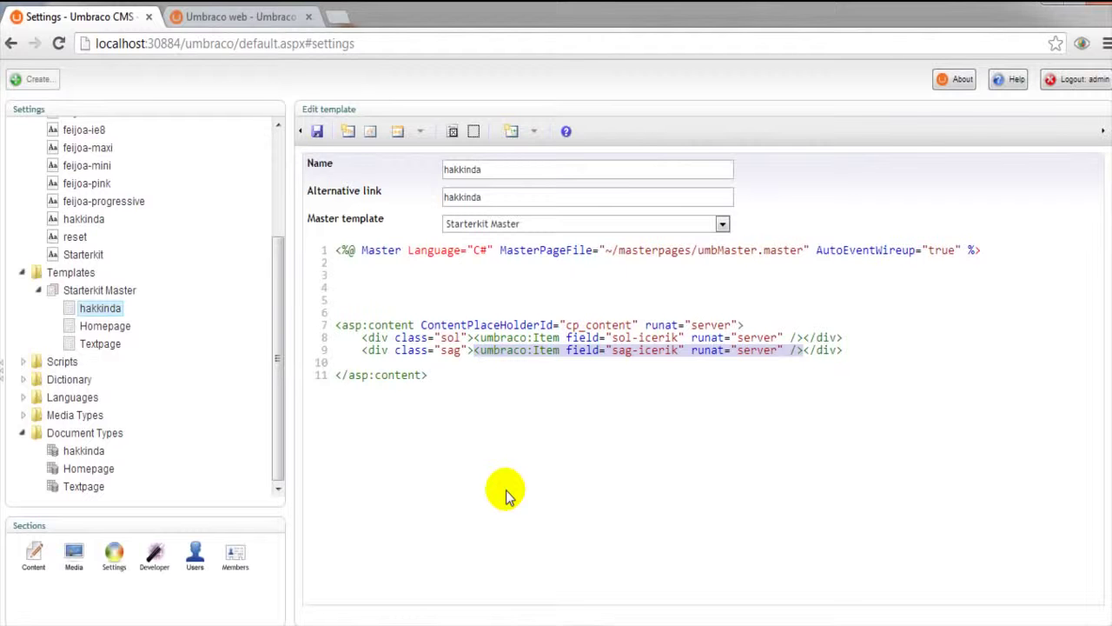
- Add the heading <h1>Umbraco Cms</h1> before the sol-icerik item in the sol div and save the hakkinda template
{"action": "left_click", "coordinate": [472, 349]}
{"action": "left_click", "coordinate": [477, 336]}
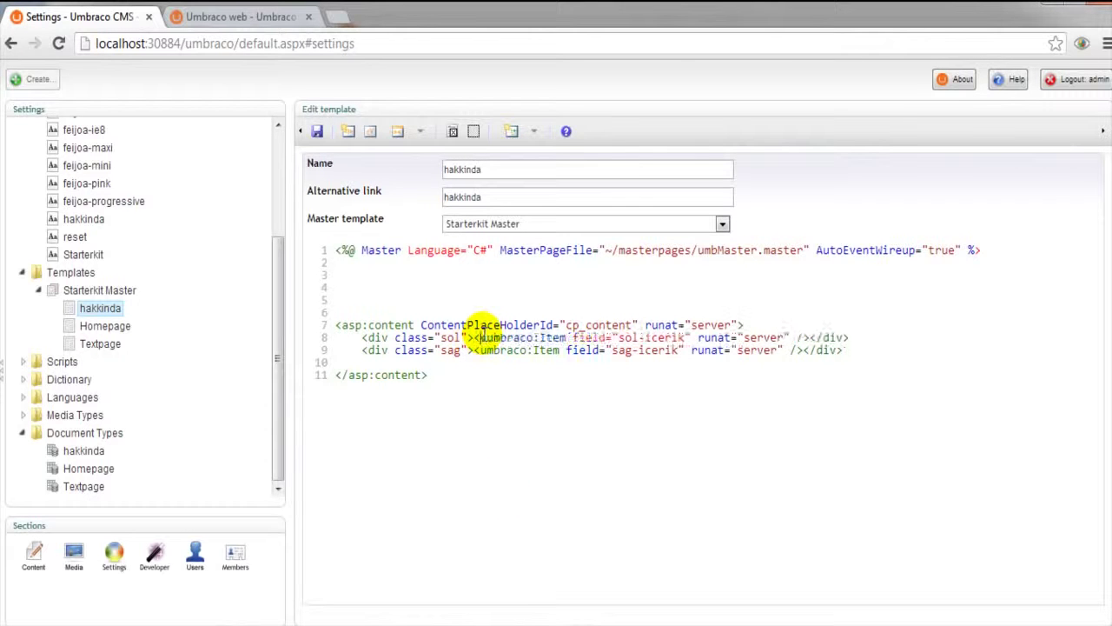
{"action": "type", "text": "<h1>"}
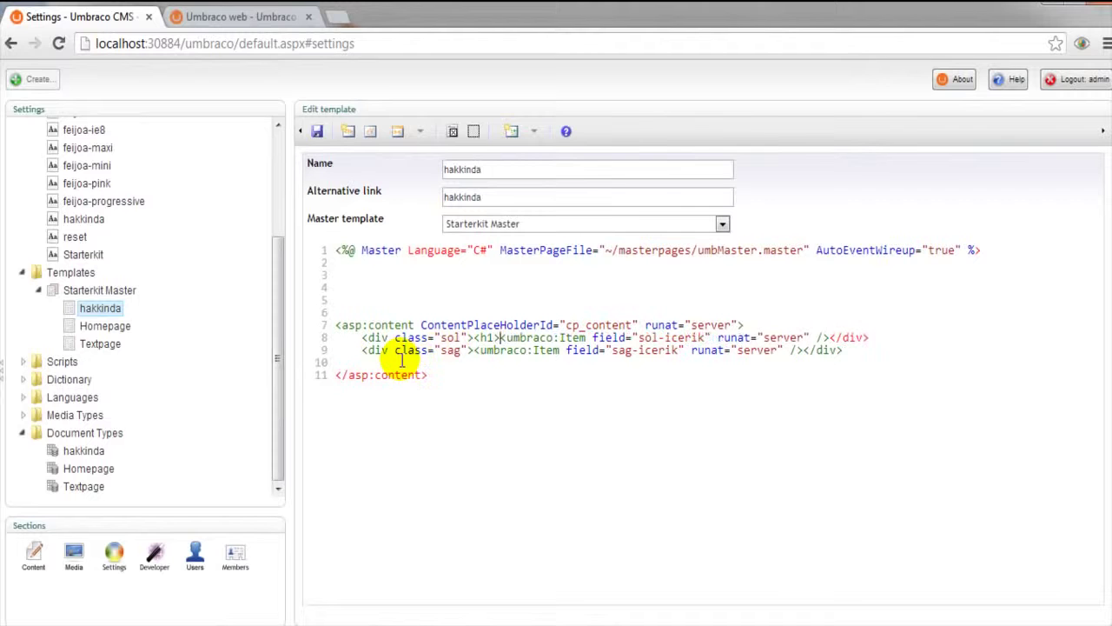
{"action": "type", "text": "Umbraco Cms</h1>"}
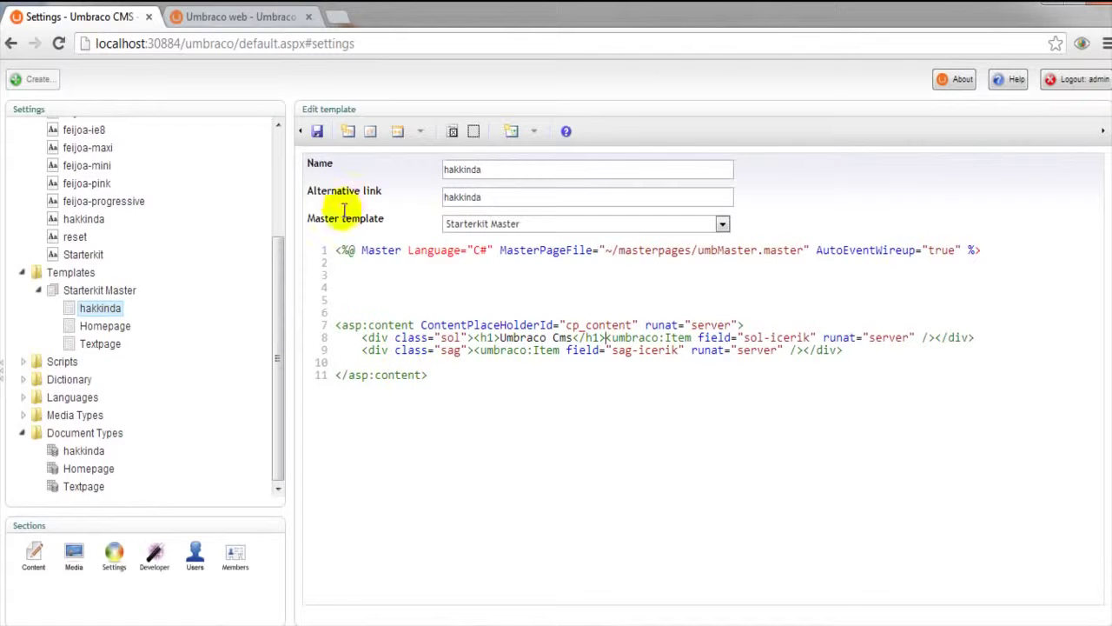
{"action": "left_click", "coordinate": [317, 132]}
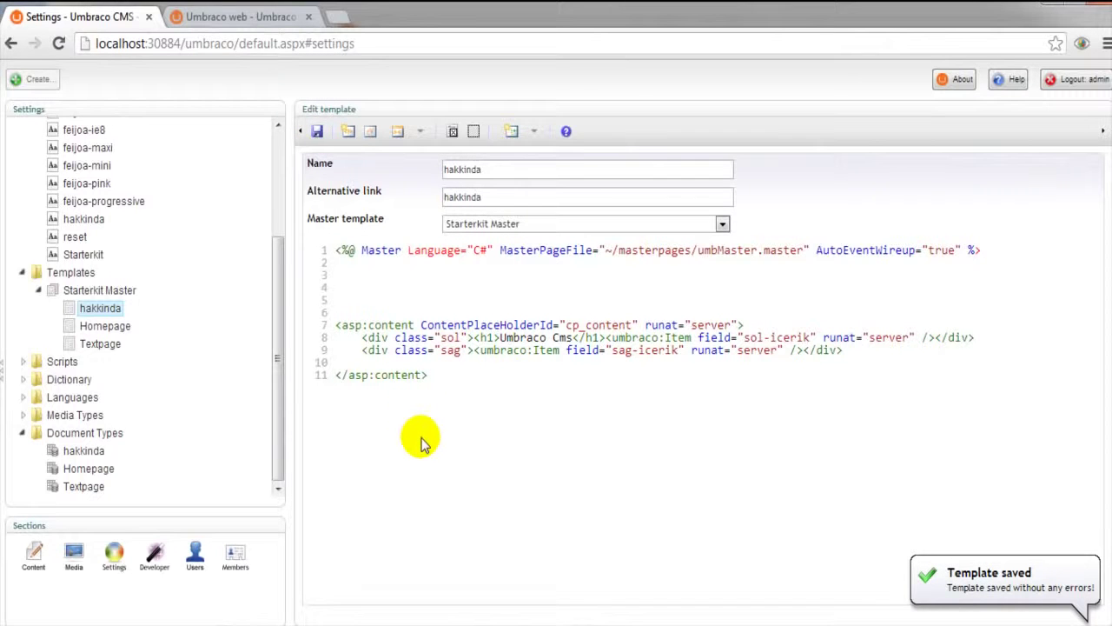
{"action": "left_click", "coordinate": [35, 561]}
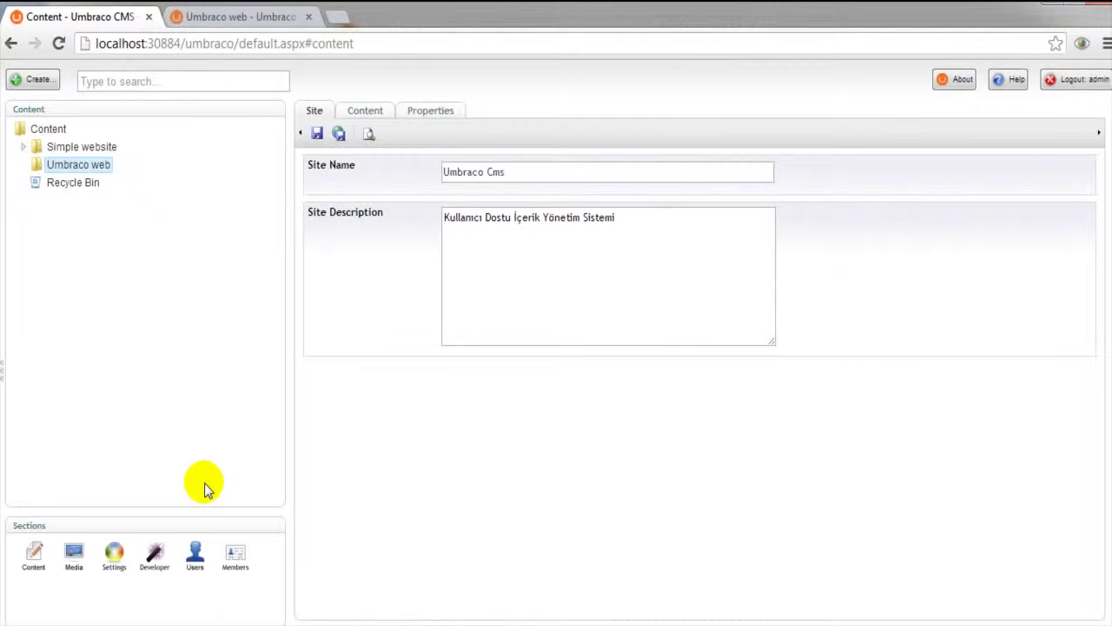
{"action": "right_click", "coordinate": [90, 172]}
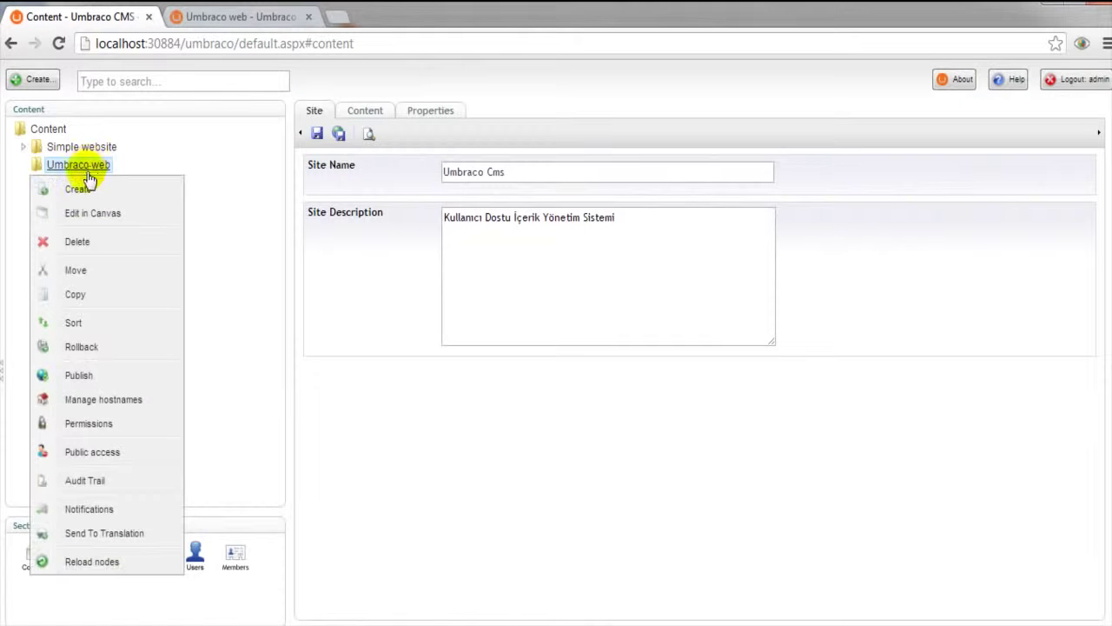
{"action": "left_click", "coordinate": [90, 188]}
{"action": "key", "text": "Escape"}
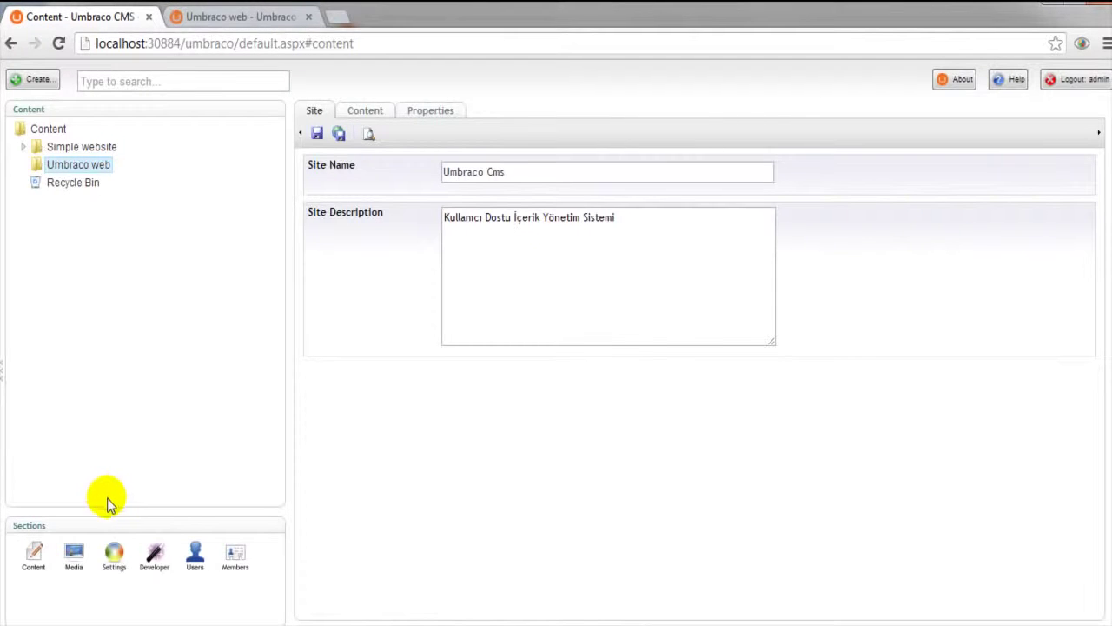
- Allow hakkinda as a child node type of the Homepage document type and save it
{"action": "left_click", "coordinate": [114, 561]}
{"action": "left_click", "coordinate": [113, 489]}
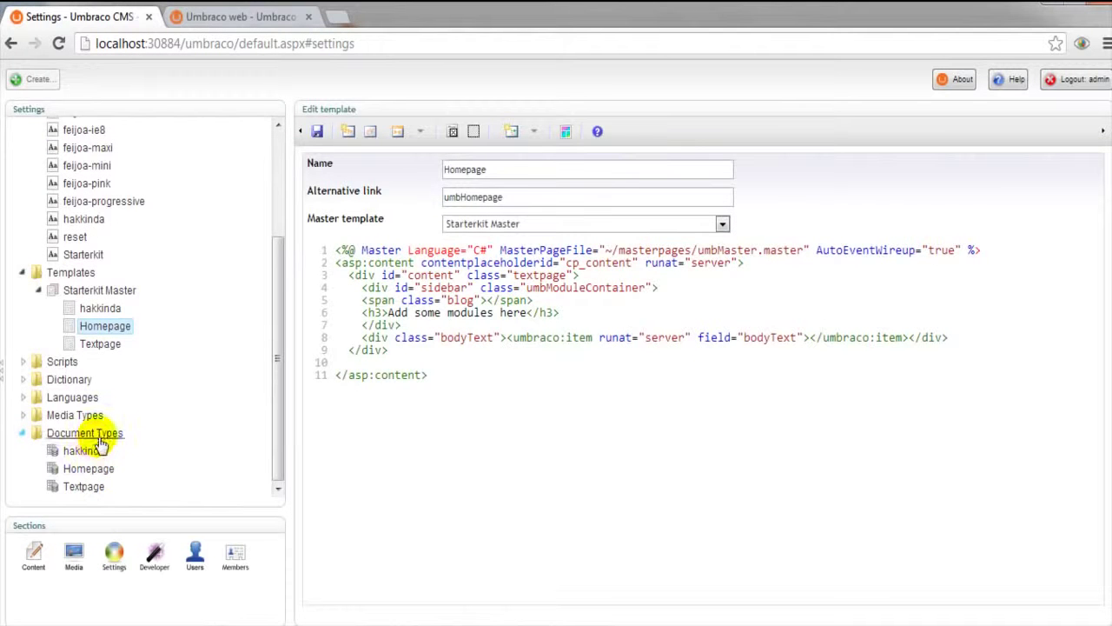
{"action": "left_click", "coordinate": [98, 434]}
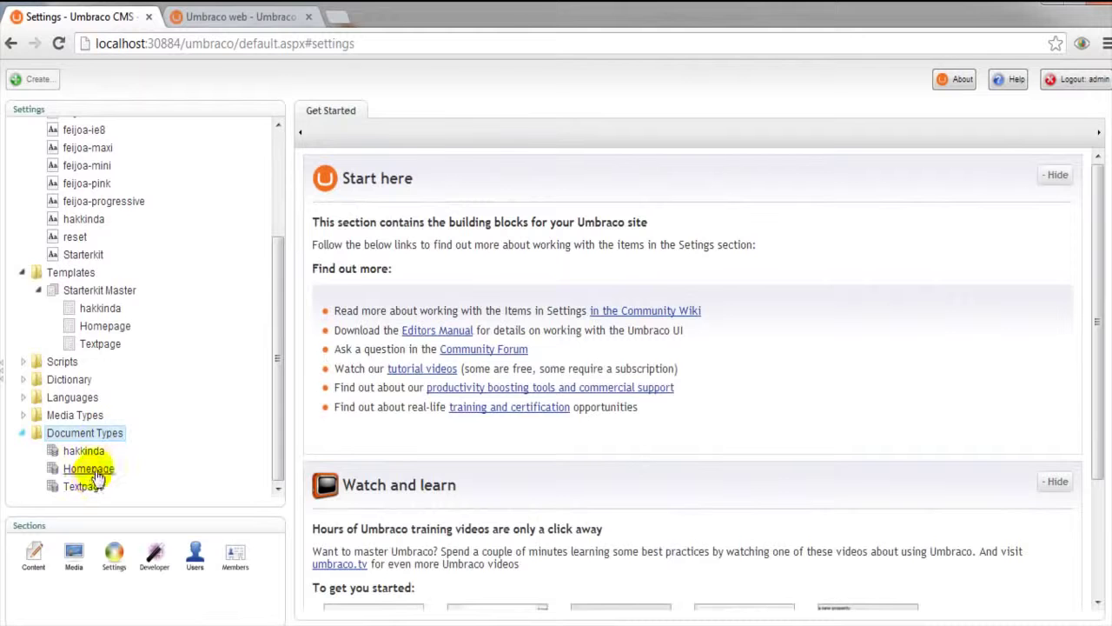
{"action": "left_click", "coordinate": [88, 468]}
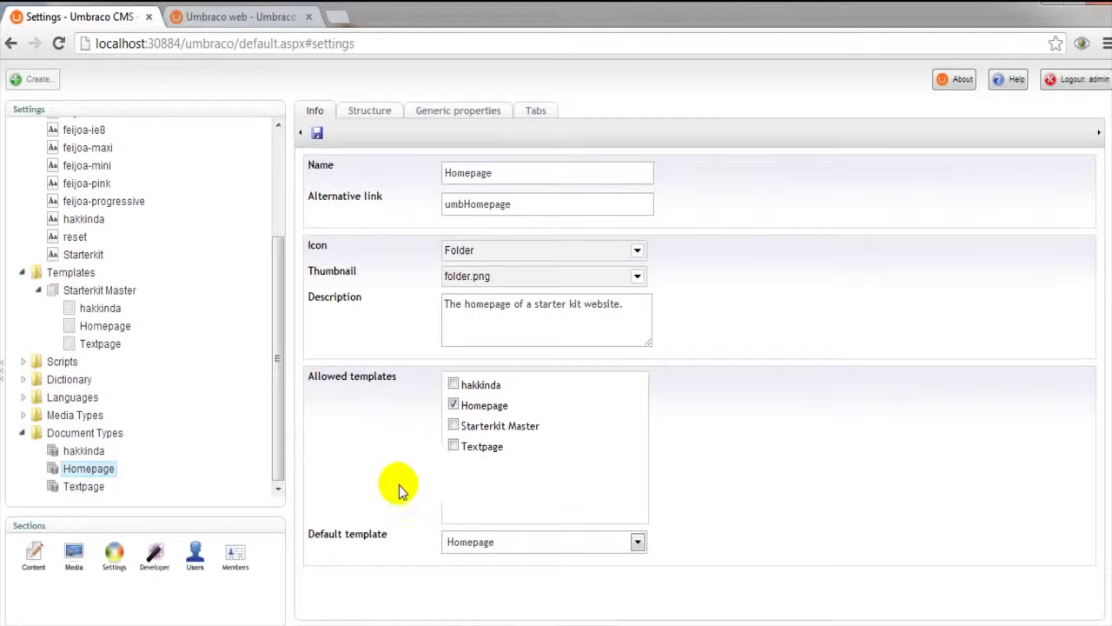
{"action": "left_click", "coordinate": [376, 113]}
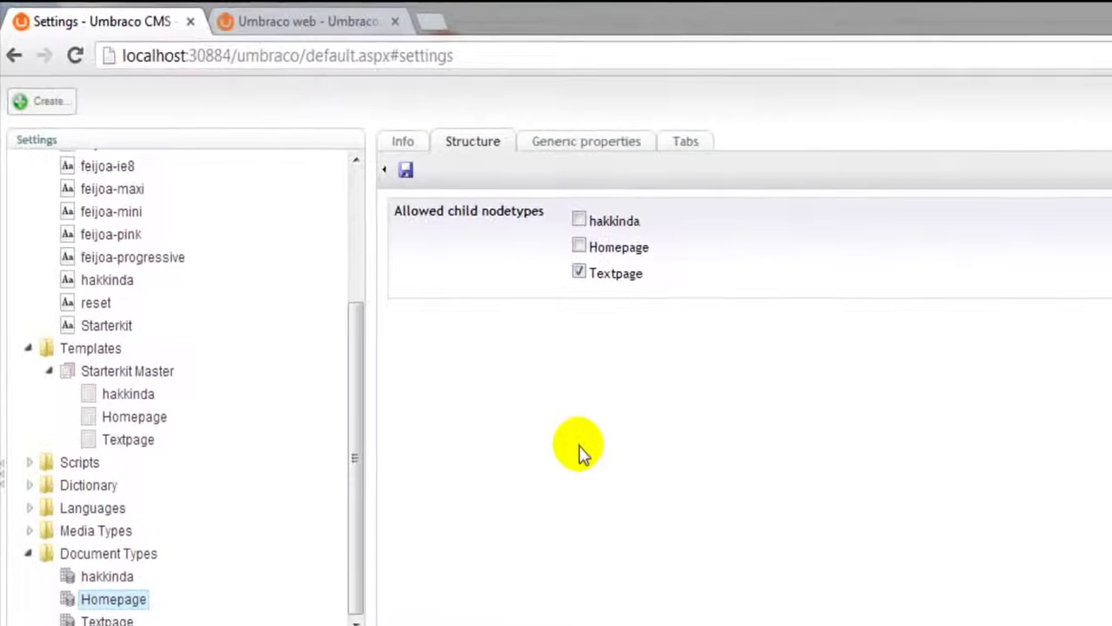
{"action": "left_click", "coordinate": [580, 220]}
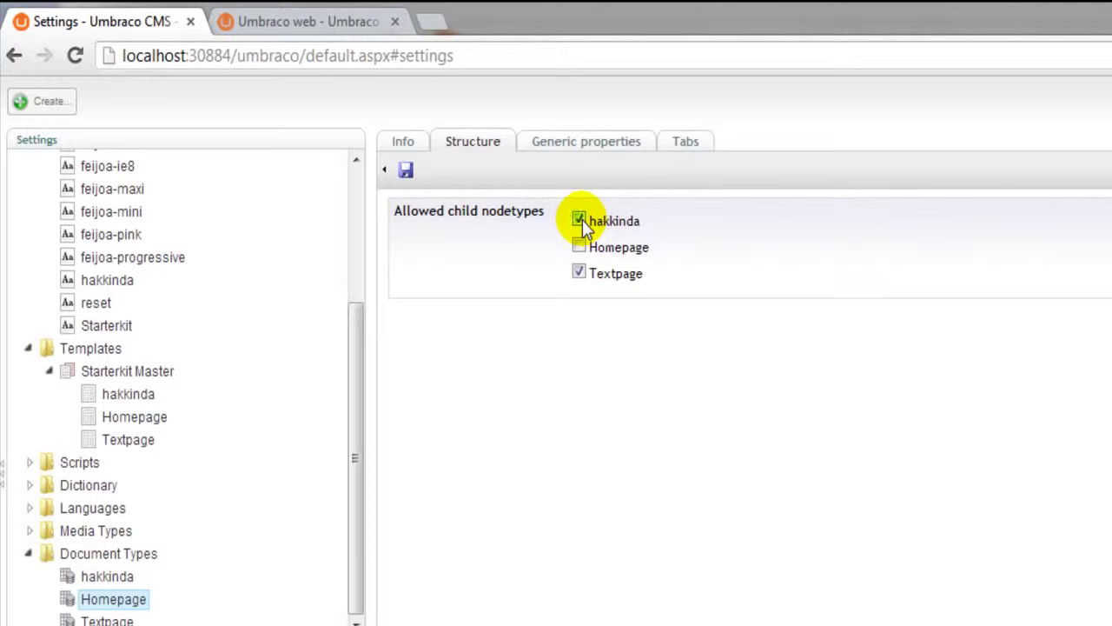
{"action": "left_click", "coordinate": [406, 172]}
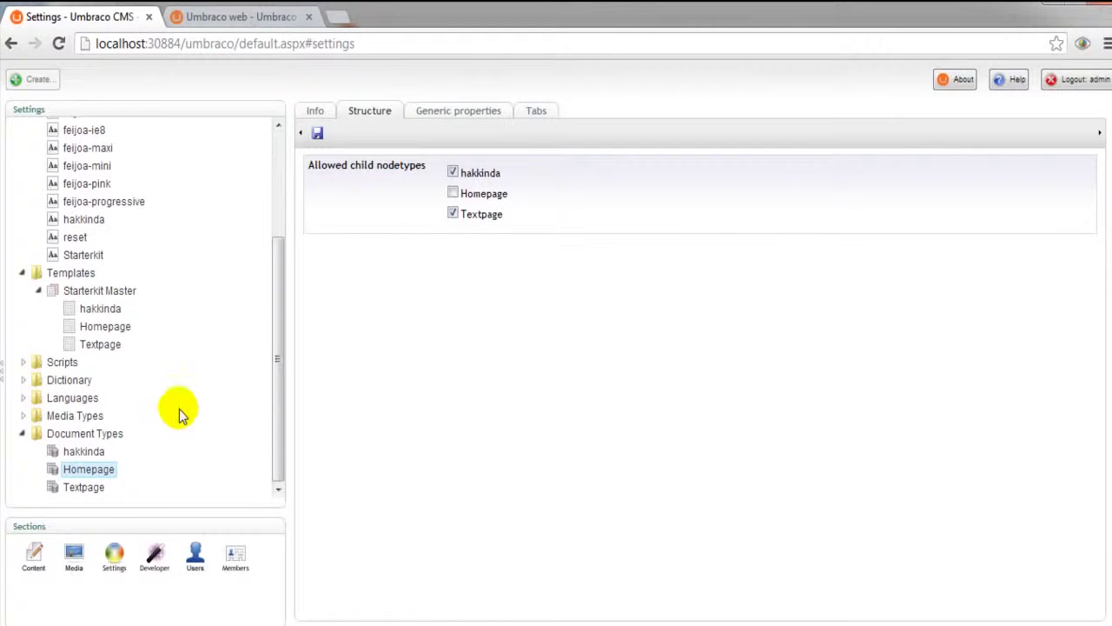
- Create a hakkinda page under the Umbraco web content node and enter "Kullanıcı Dostu İçerik Yönetim Sistemi" as its sol-icerik text
{"action": "left_click", "coordinate": [34, 554]}
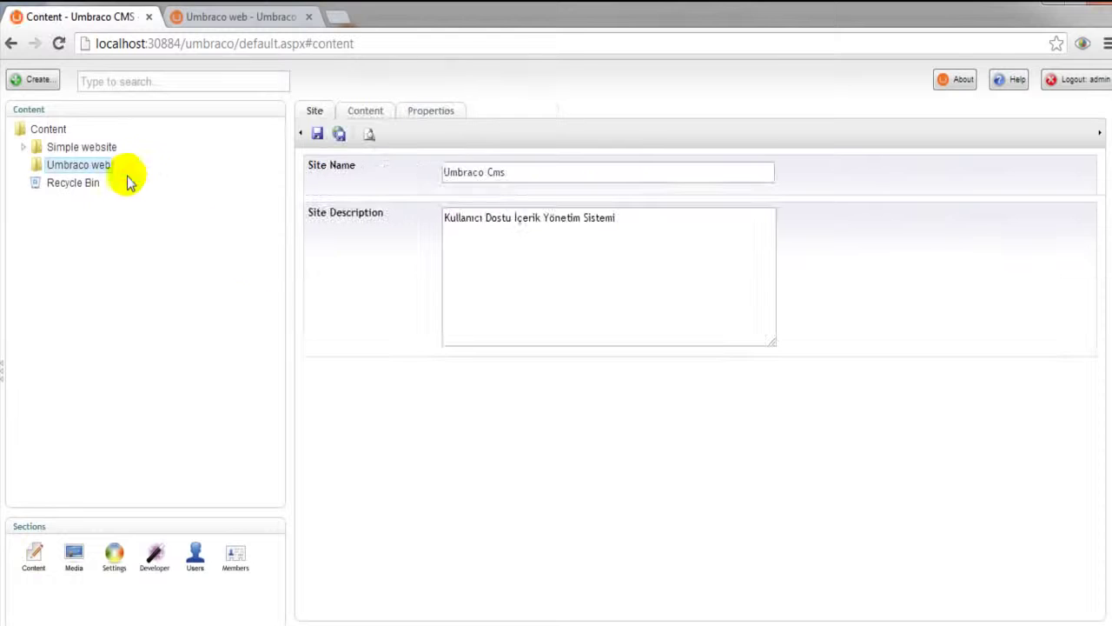
{"action": "right_click", "coordinate": [86, 171]}
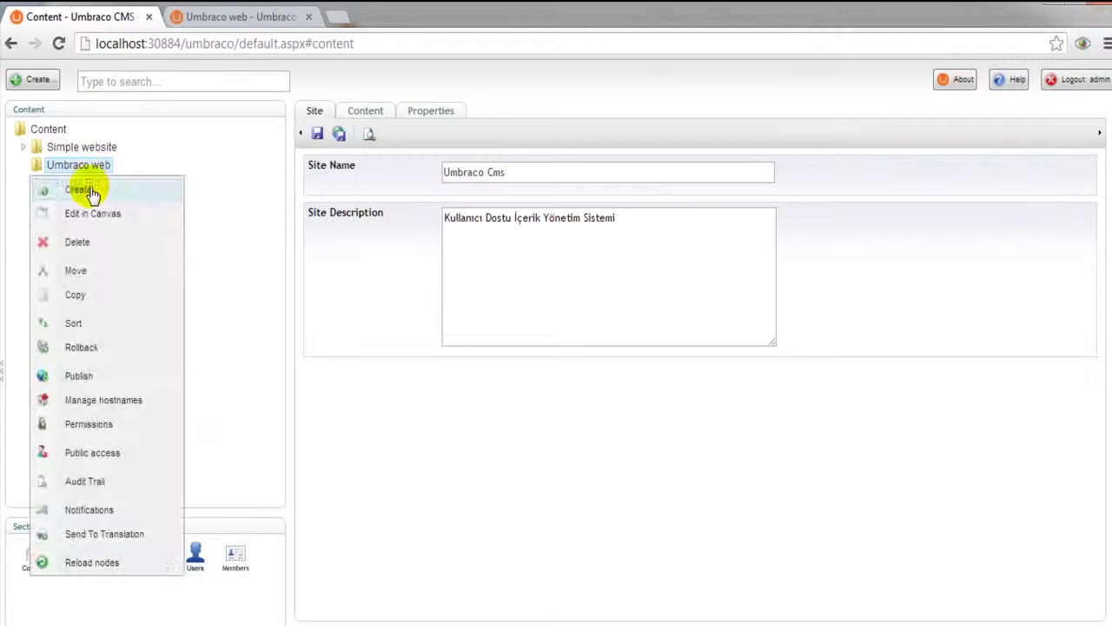
{"action": "left_click", "coordinate": [87, 189]}
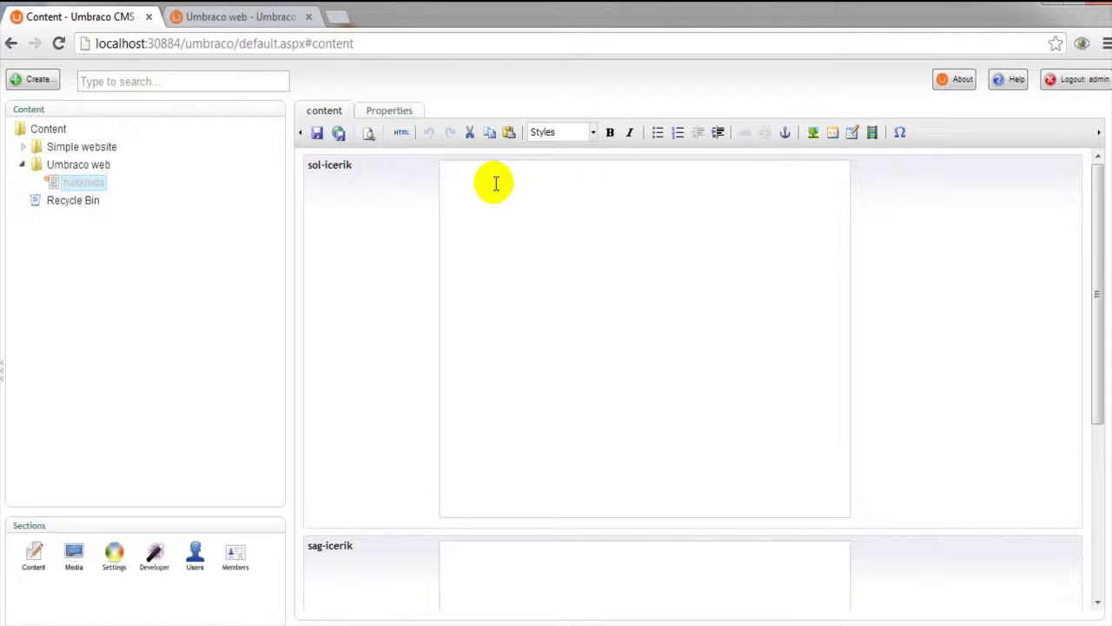
{"action": "type", "text": "Kullanıcı Dostu İçerik Yönetim Sistemi"}
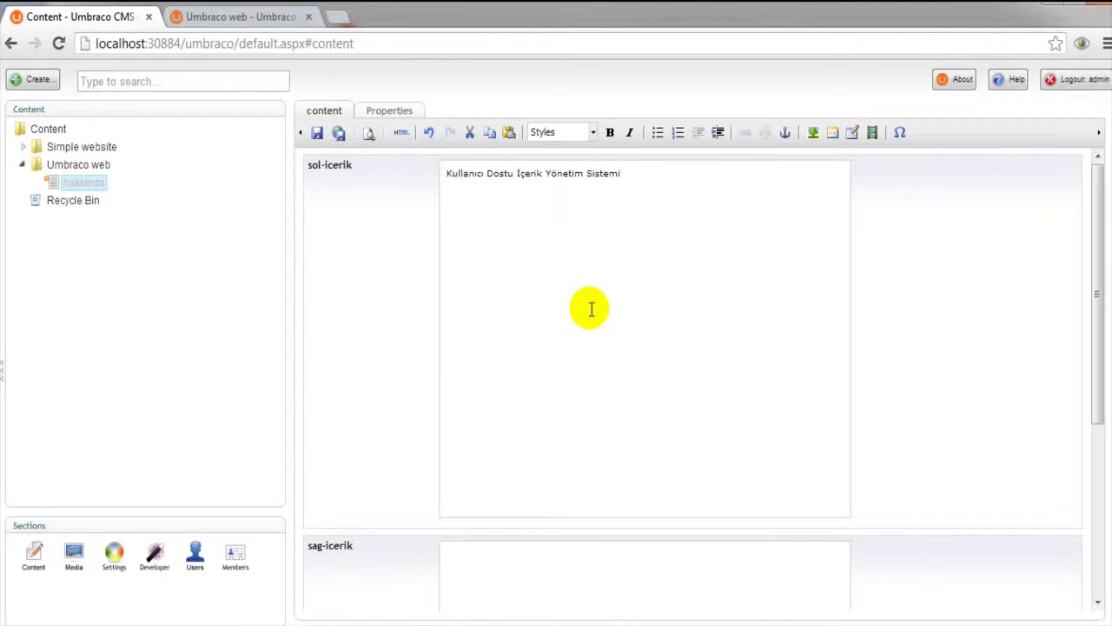
- Upload the image file logo.png to the media library
{"action": "left_click", "coordinate": [71, 561]}
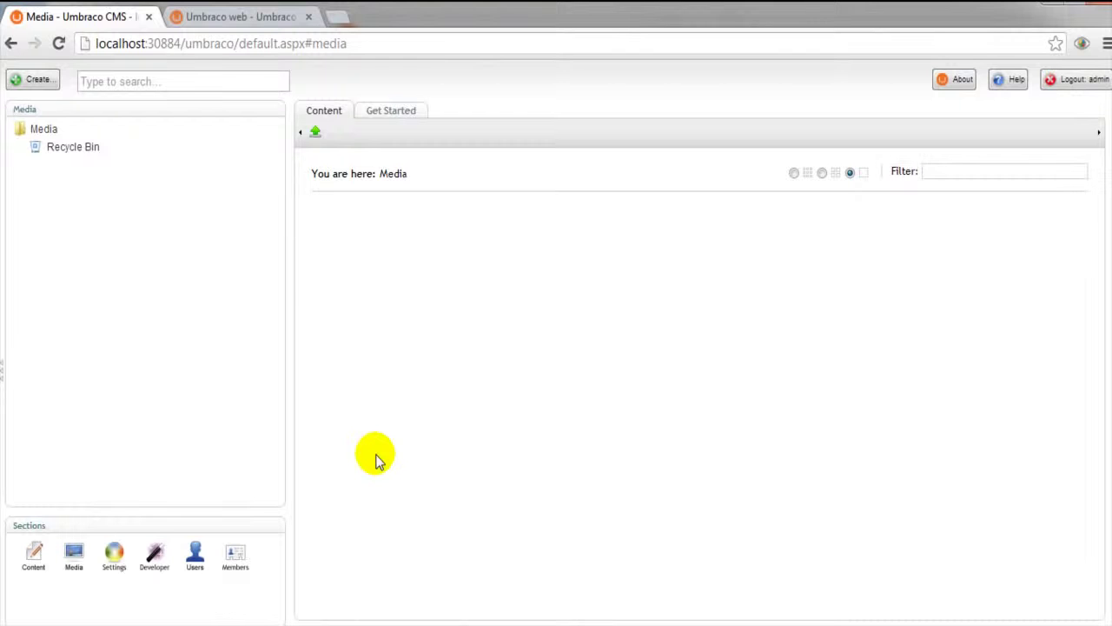
{"action": "left_click", "coordinate": [316, 132]}
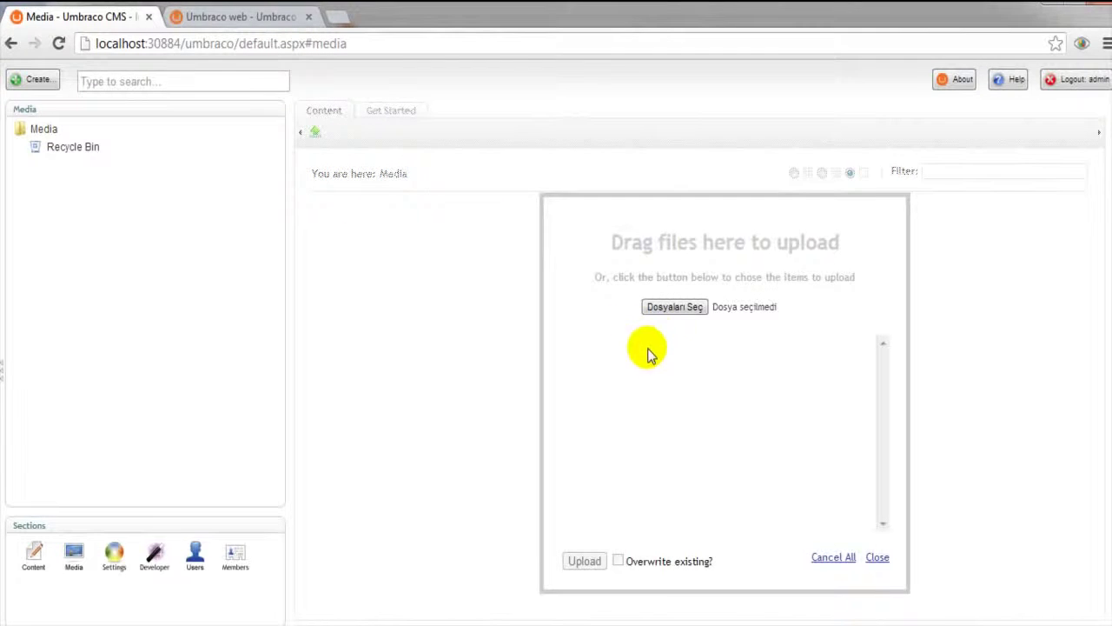
{"action": "left_click", "coordinate": [675, 306]}
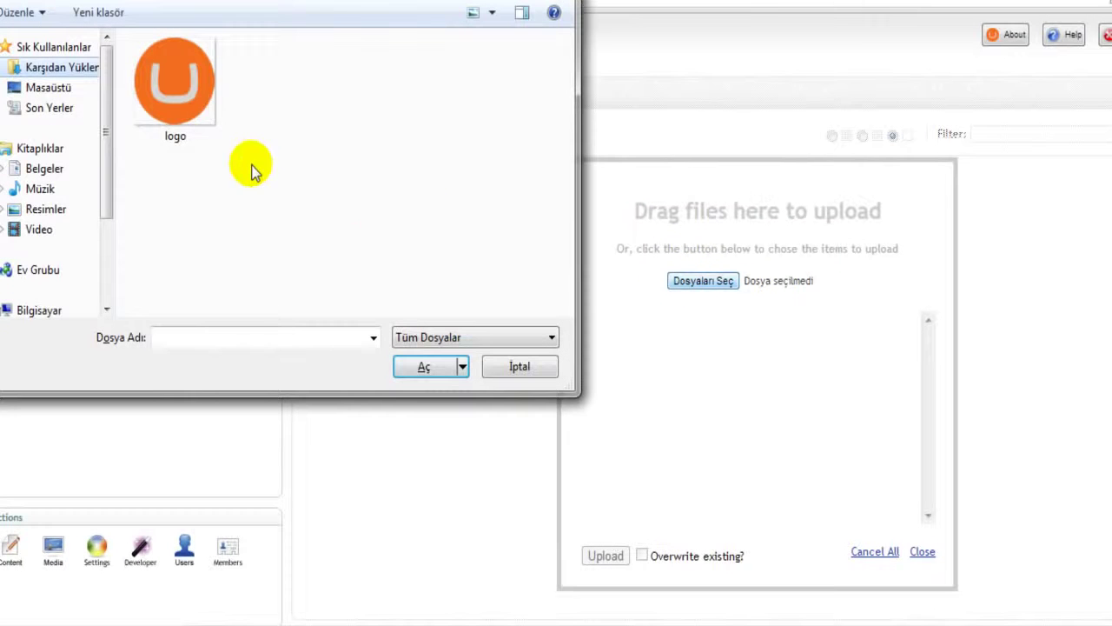
{"action": "left_click", "coordinate": [202, 133]}
{"action": "left_click", "coordinate": [433, 369]}
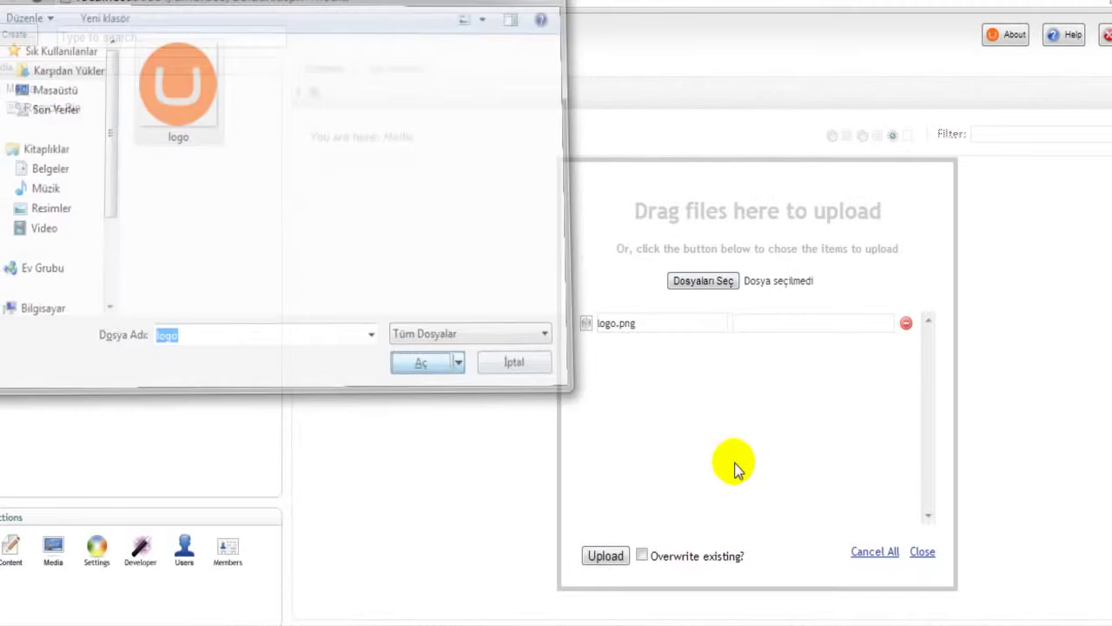
{"action": "left_click", "coordinate": [606, 556]}
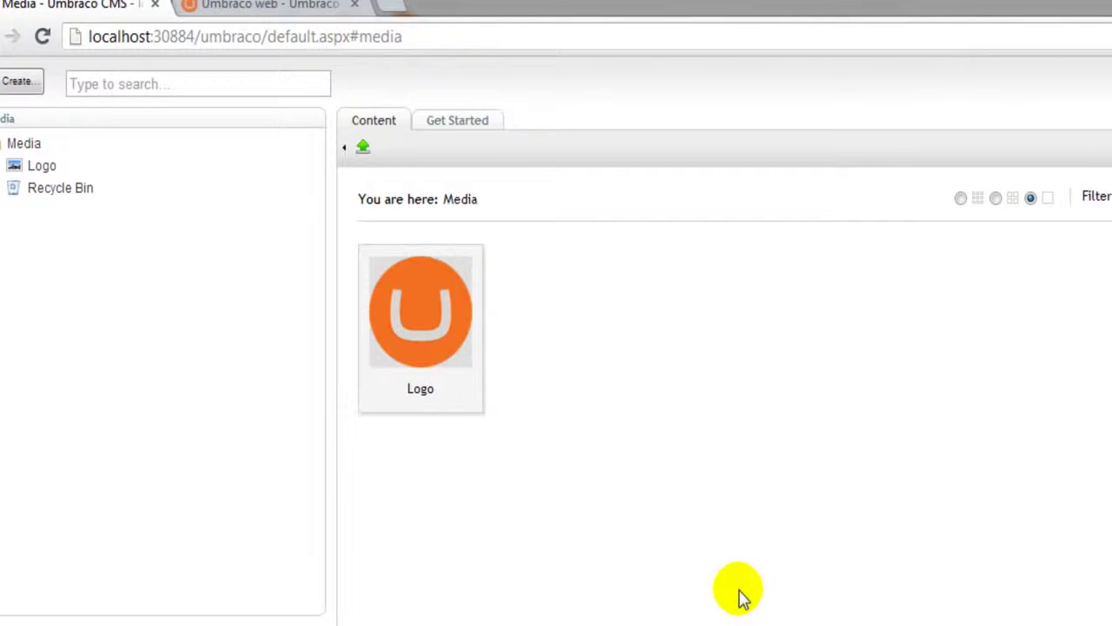
- Insert the Logo media image into the sol-icerik field of the hakkinda page under Umbraco web
{"action": "left_click", "coordinate": [389, 560]}
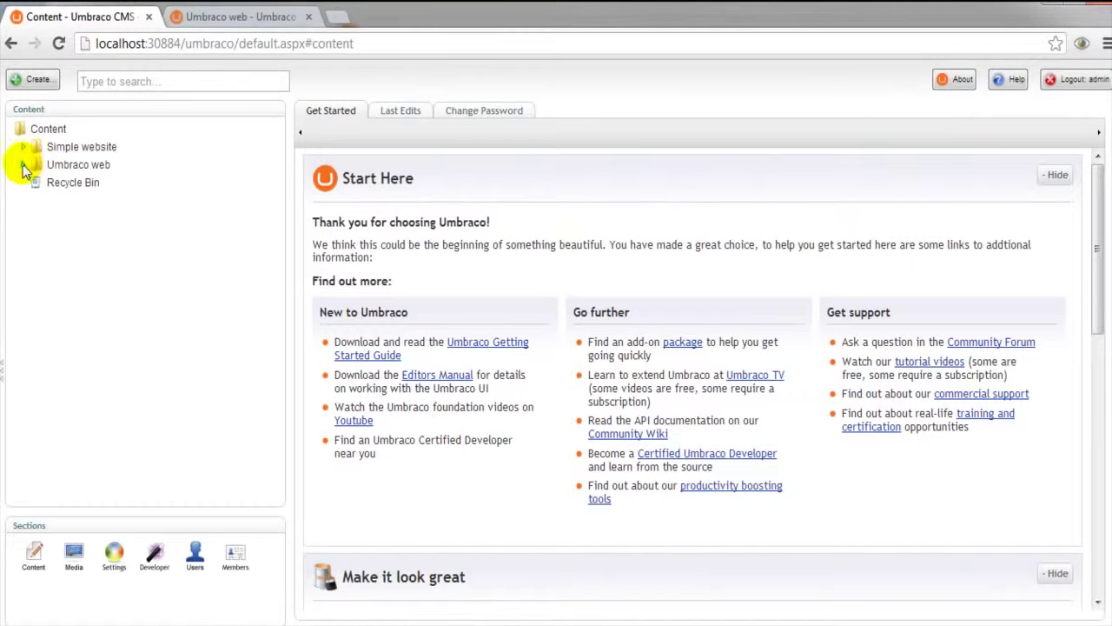
{"action": "left_click", "coordinate": [23, 164]}
{"action": "left_click", "coordinate": [54, 182]}
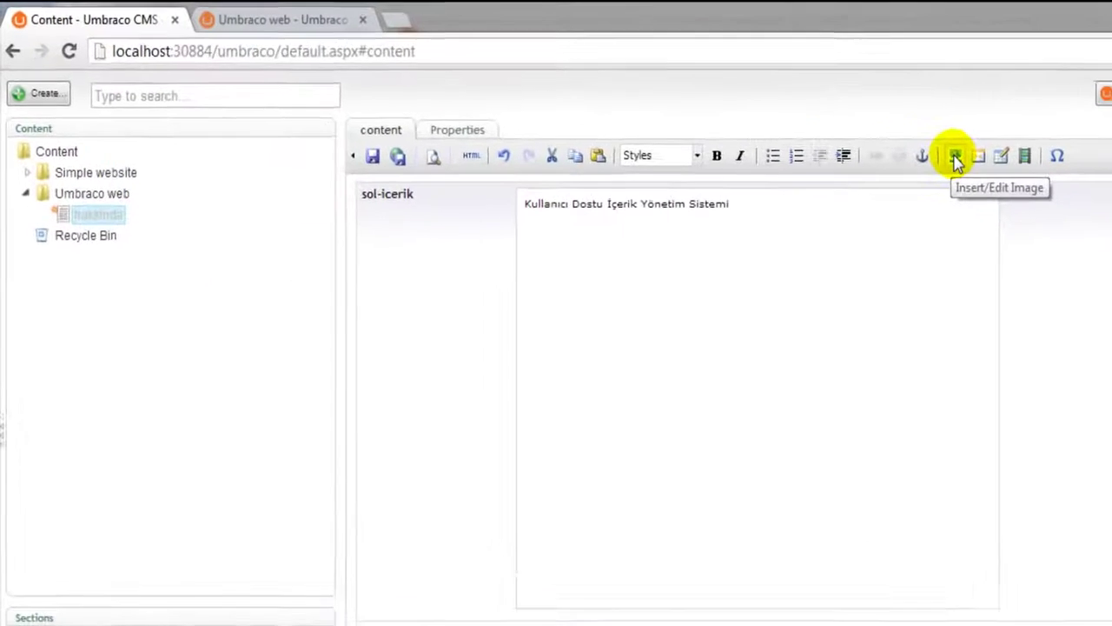
{"action": "left_click", "coordinate": [964, 159]}
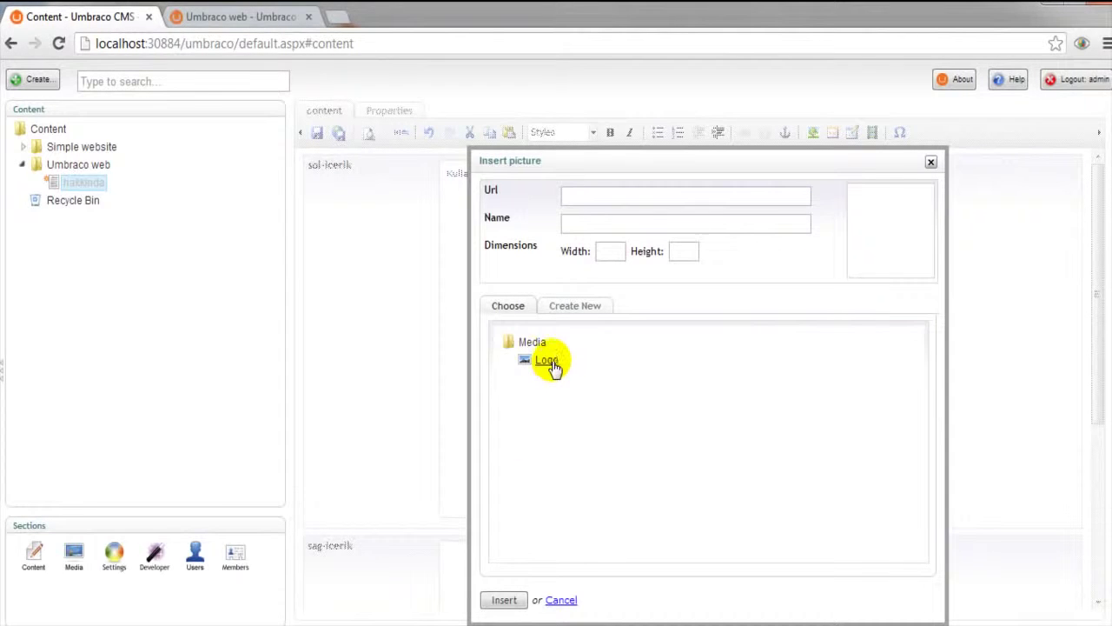
{"action": "left_click", "coordinate": [553, 365]}
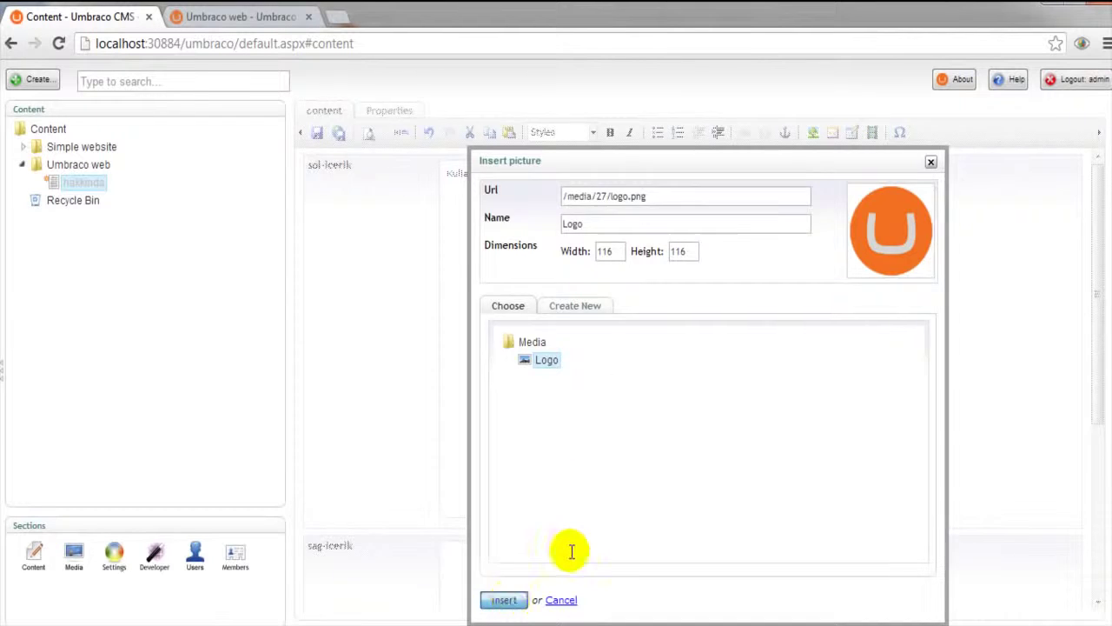
{"action": "left_click", "coordinate": [506, 599]}
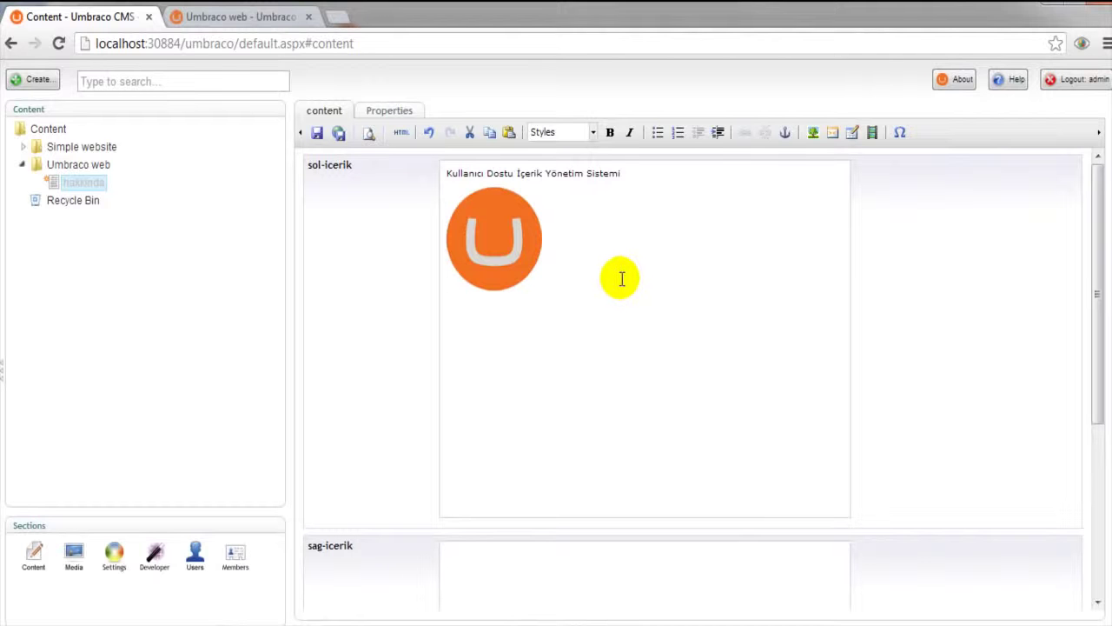
- Enter the paragraphs starting "Umbraco diğer içerik yönetim sistemlerinden" and "Umbraco'nun diğer bir avantajı" in sag-icerik, and publish and preview the page
{"action": "scroll", "coordinate": [623, 279], "scroll_direction": "down", "scroll_amount": 3}
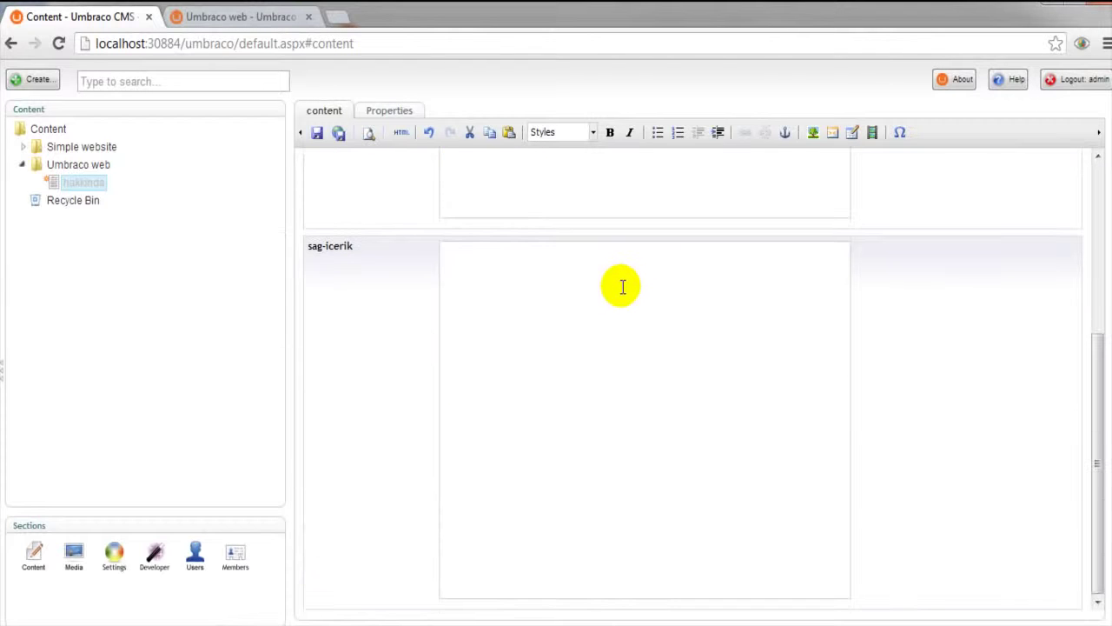
{"action": "type", "text": "Umbraco diğer içerik yönetim sistemlerinden farklı olarak .NET ile geliştirilmiştir. Başlangıç araçları sayesinde hızlıca Umbraco'yu öğrenebilirsiniz. Aynı zamanda Umbraco ile Flash ve Silverlight içerikleri sitenize ekleyebilirsiniz. Umbraco'nun diğer bir avantajı ise Microsoft Word'de oluşturulan içeriklerle oldukça uyumlu çalışması. Office ürünleri ile uğraşanlar için oldukça yararlı. Ayrıca açık bir API'ye sahip olması sayesinde geliştiriciler Umraco üzerinde tam bir denetime sahip olabilirler."}
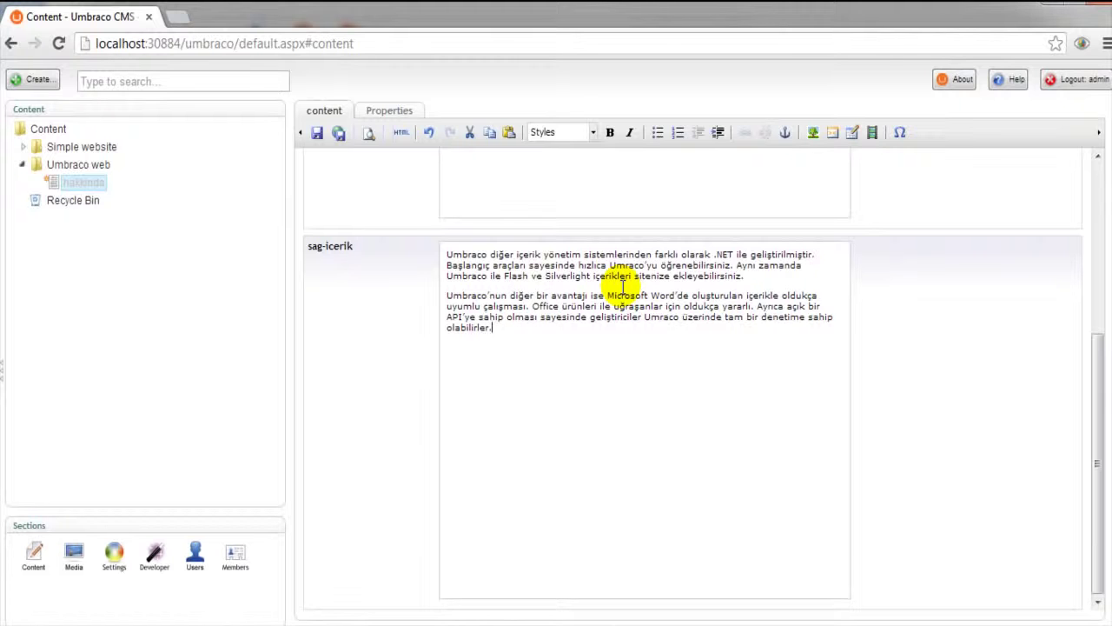
{"action": "left_click", "coordinate": [339, 133]}
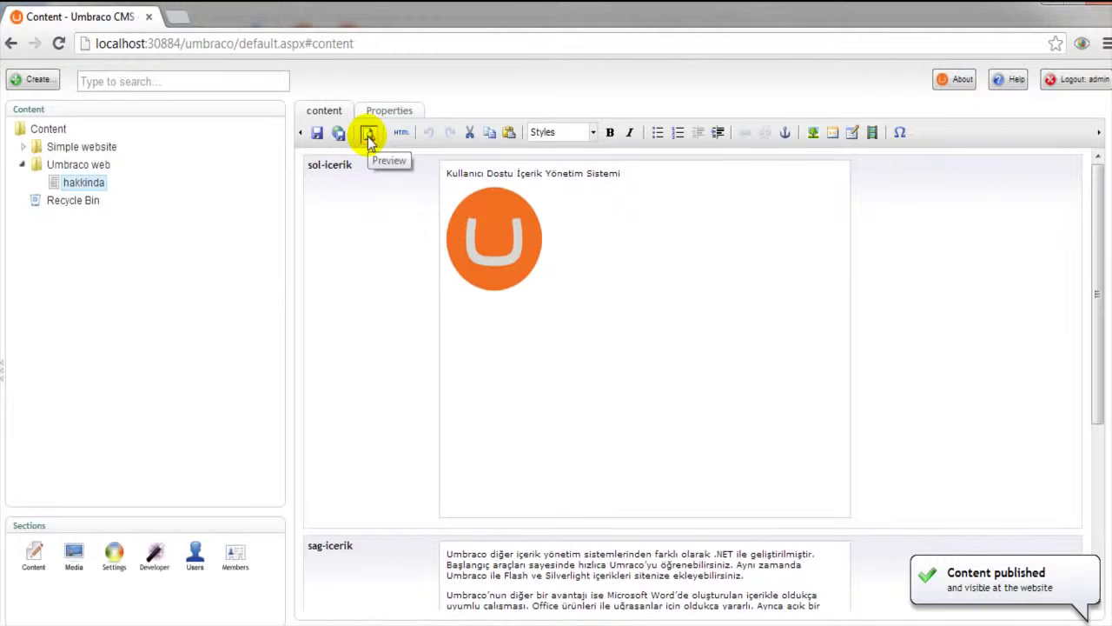
{"action": "left_click", "coordinate": [369, 135]}
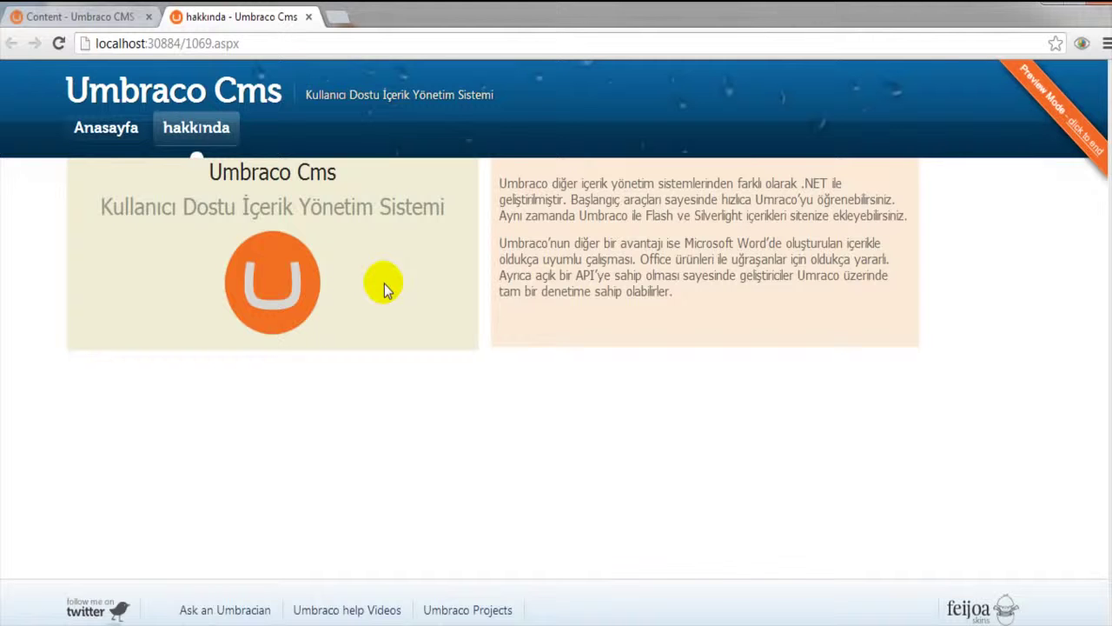
- Switch to WebMatrix, open umbracoSettings.config from the config folder, and save it with a urlReplacing char entry that maps "ı" to "i"
{"action": "key", "text": "alt+Tab"}
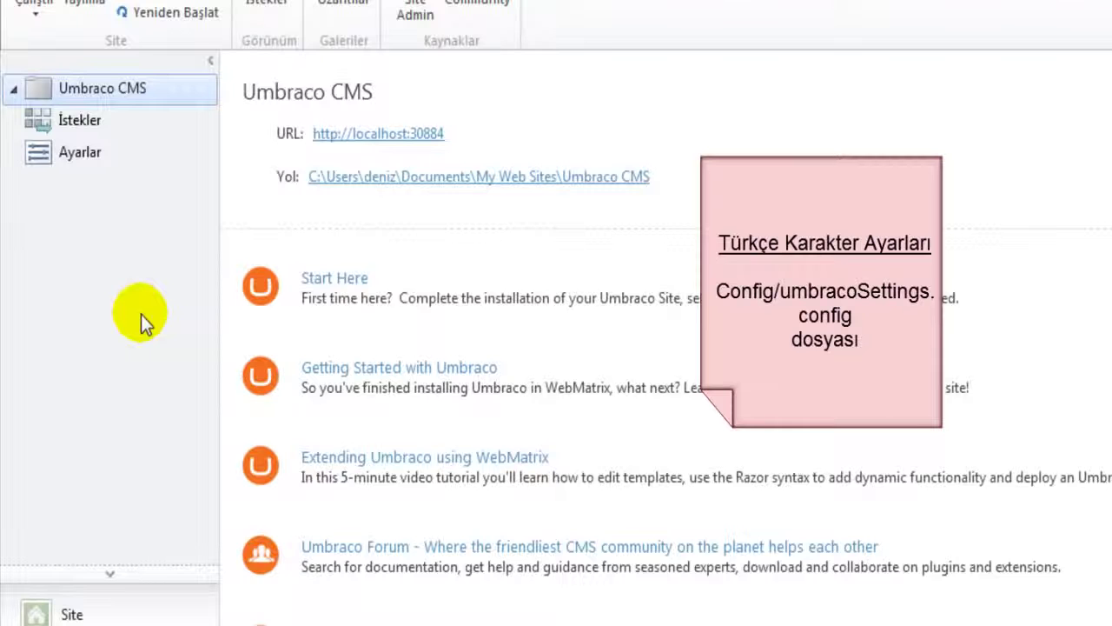
{"action": "key", "text": "ctrl+2"}
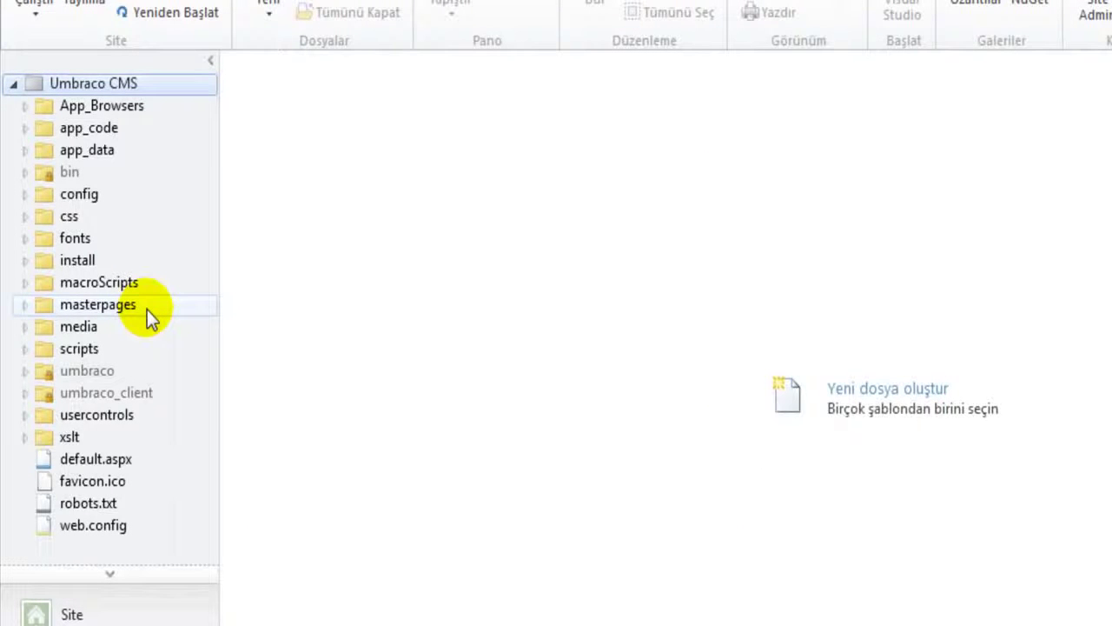
{"action": "left_click", "coordinate": [147, 309]}
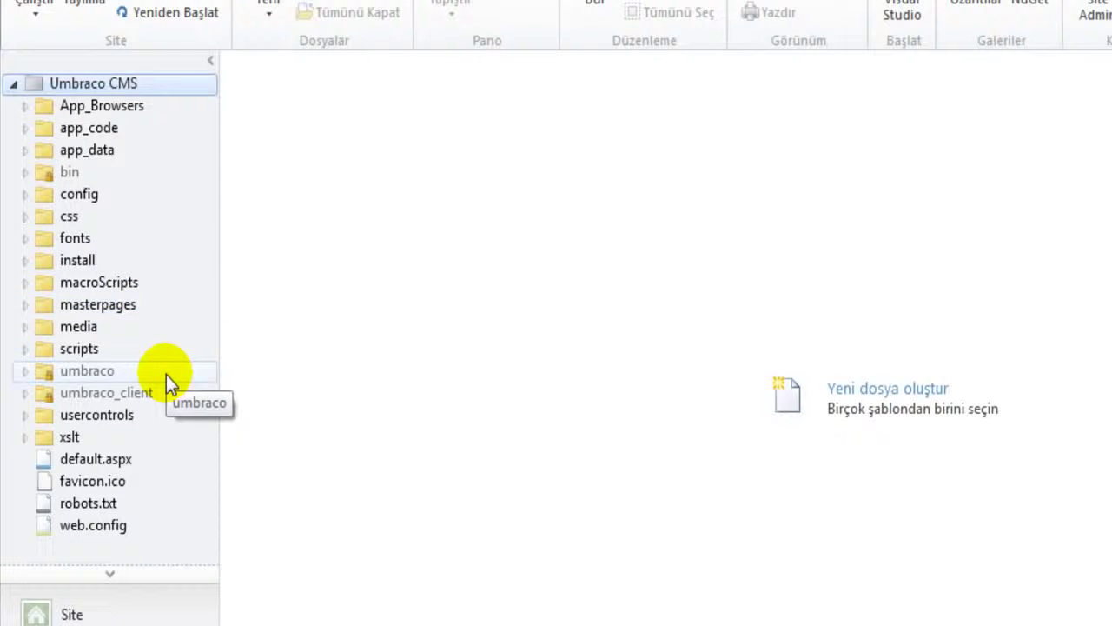
{"action": "left_click", "coordinate": [25, 196]}
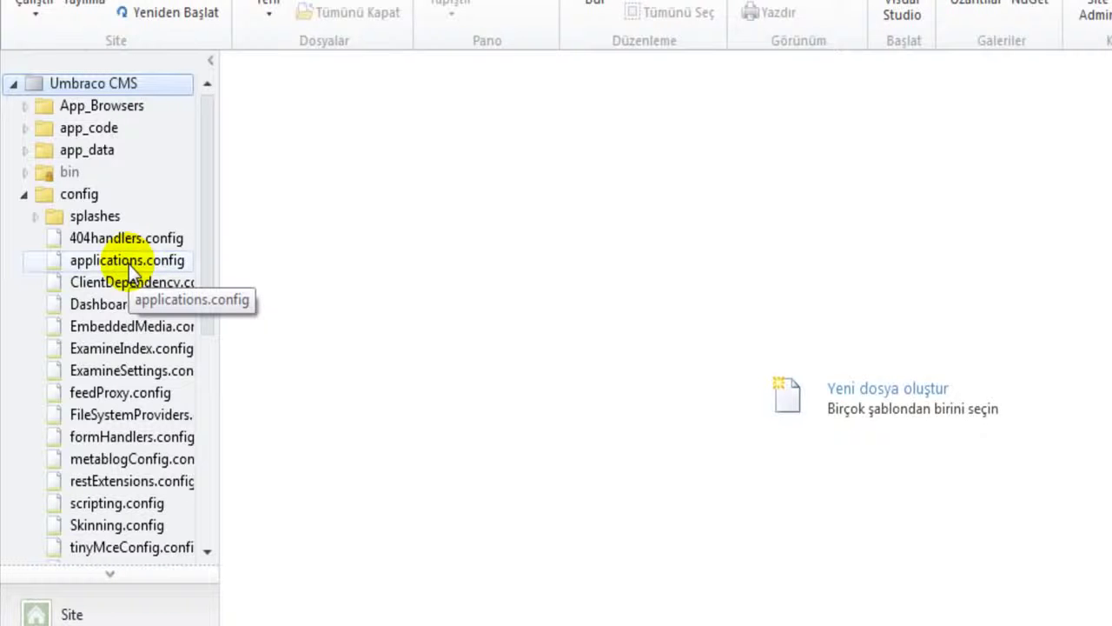
{"action": "scroll", "coordinate": [206, 311], "scroll_direction": "down", "scroll_amount": 3}
{"action": "scroll", "coordinate": [217, 376], "scroll_direction": "down", "scroll_amount": 1}
{"action": "left_click", "coordinate": [153, 422]}
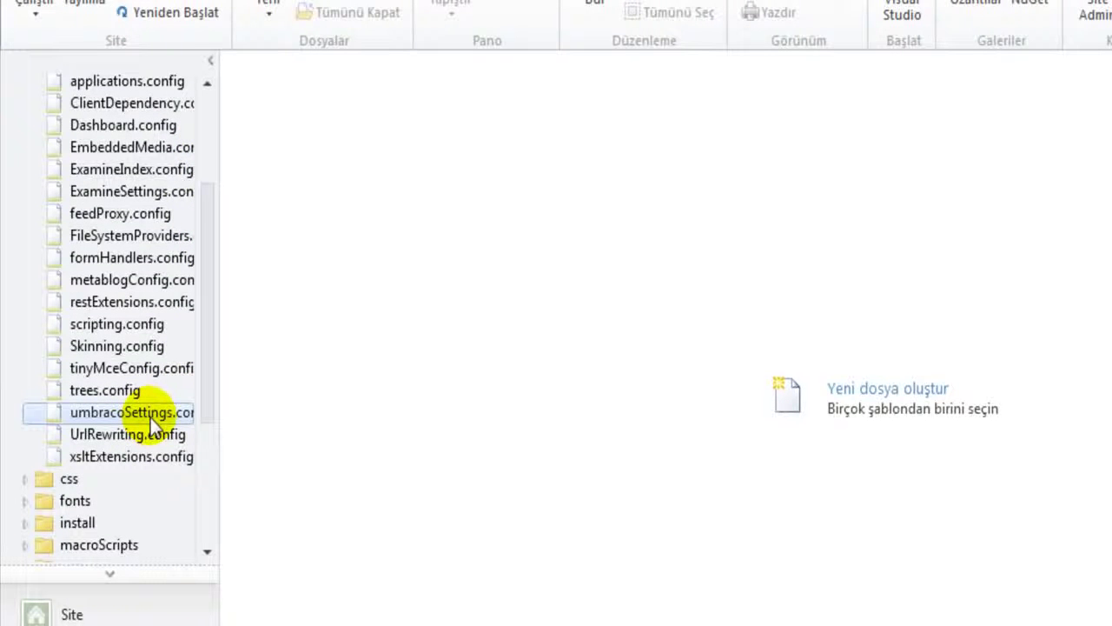
{"action": "double_click", "coordinate": [171, 409]}
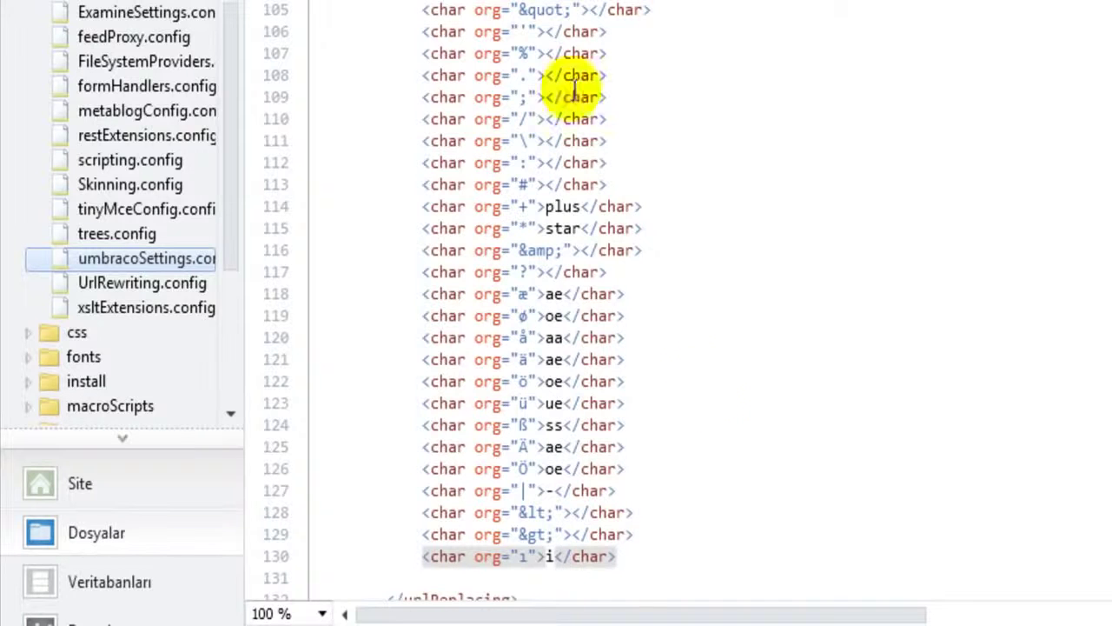
{"action": "right_click", "coordinate": [259, 113]}
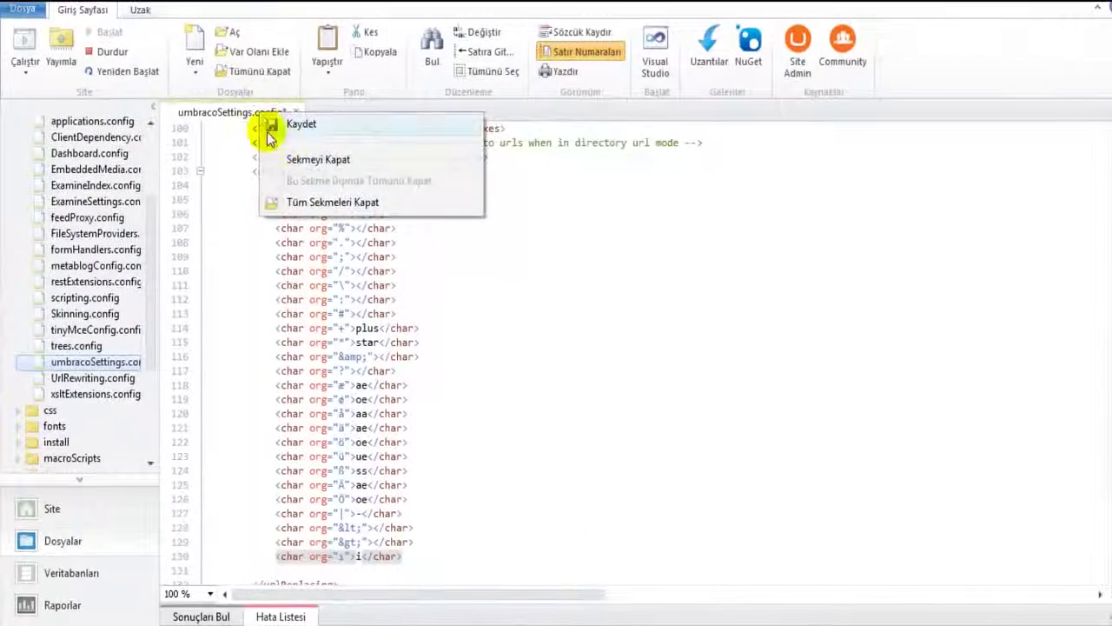
{"action": "left_click", "coordinate": [271, 123]}
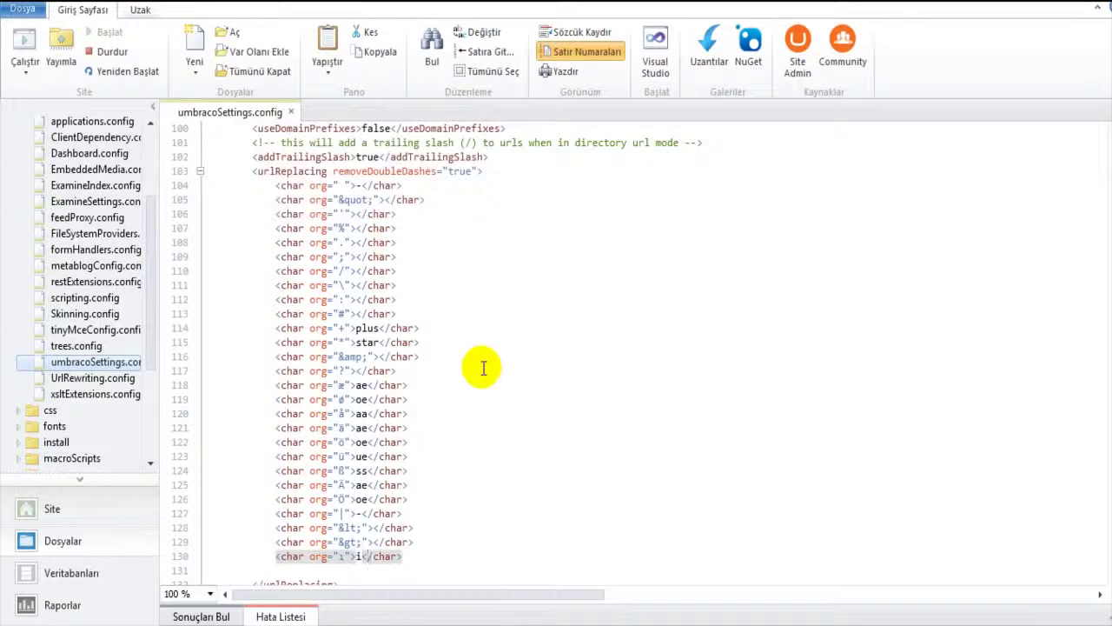
- Switch back to the Umbraco site in the browser, republish the hakkında page, and open it through its document link /hakkinda.aspx
{"action": "key", "text": "alt+Tab"}
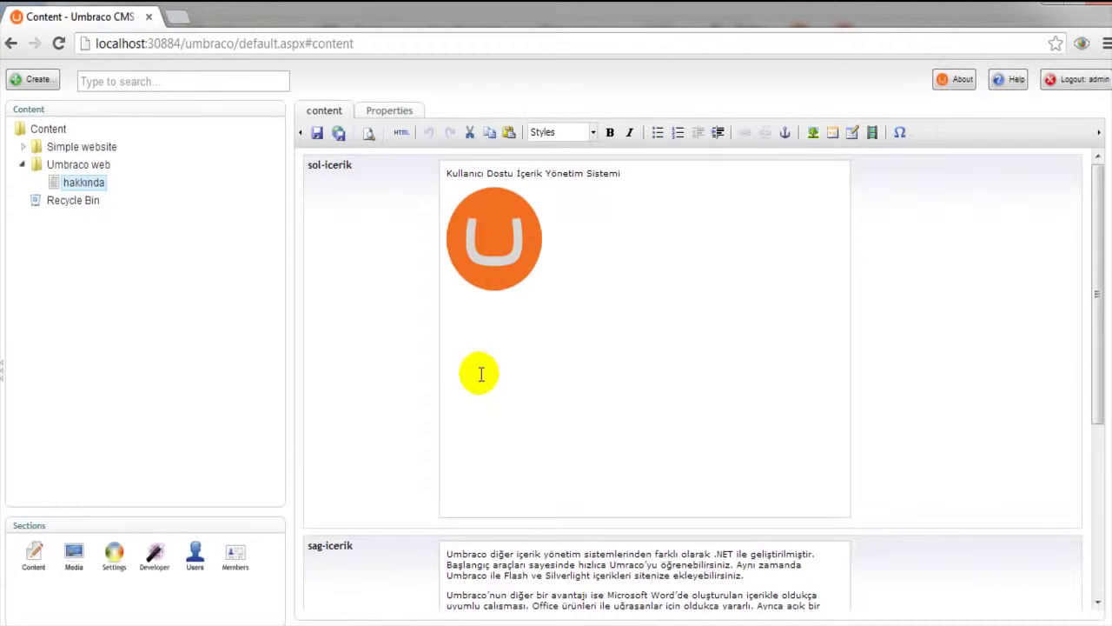
{"action": "left_click", "coordinate": [339, 135]}
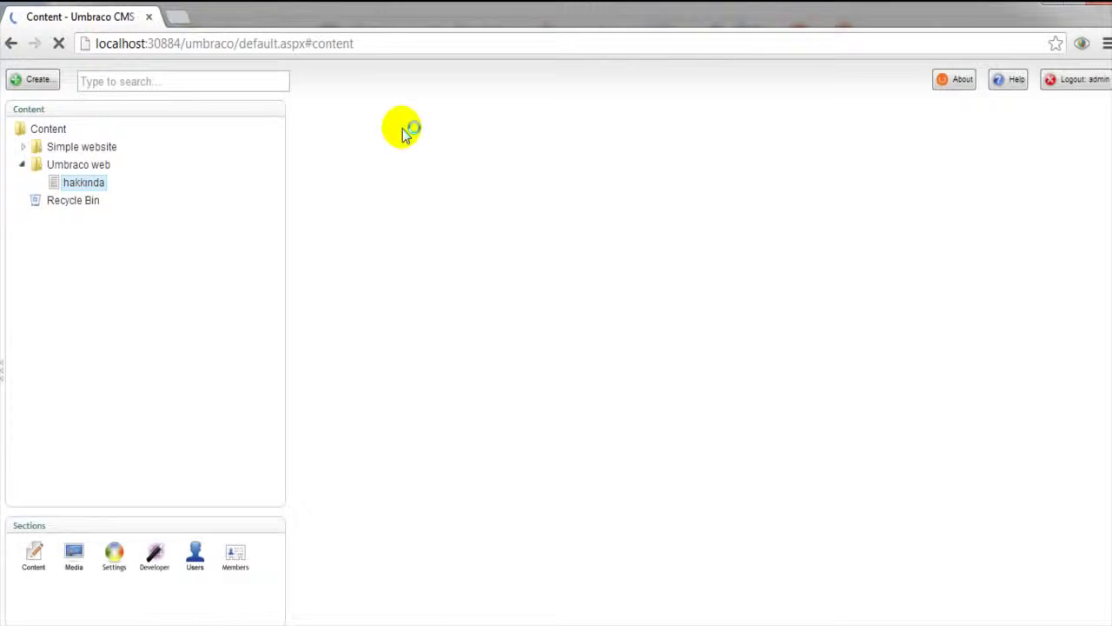
{"action": "left_click", "coordinate": [389, 113]}
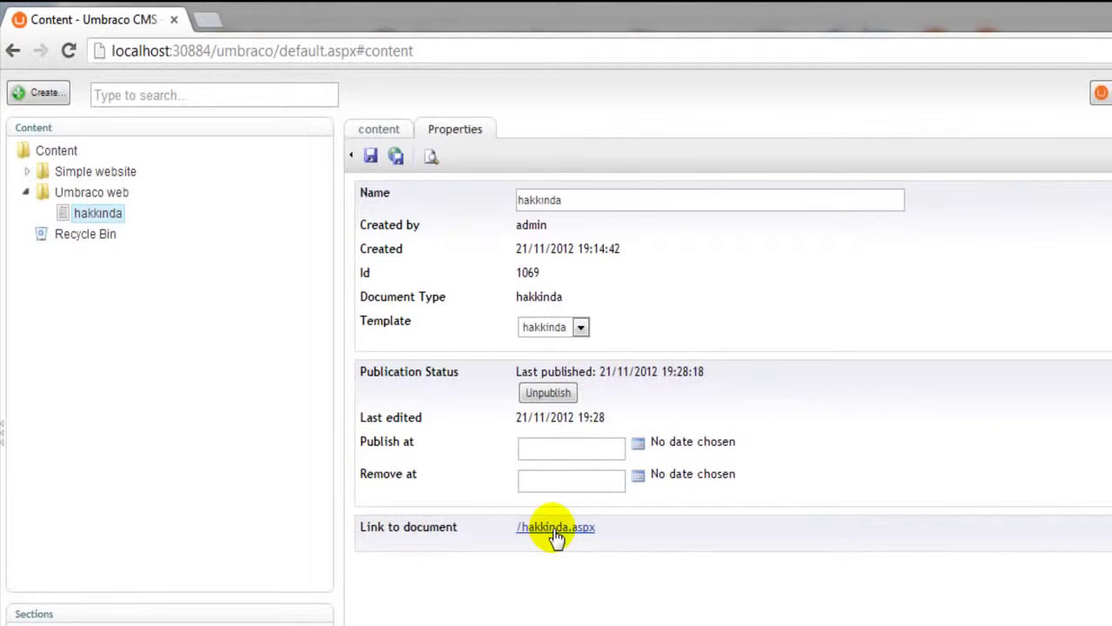
{"action": "left_click", "coordinate": [557, 527]}
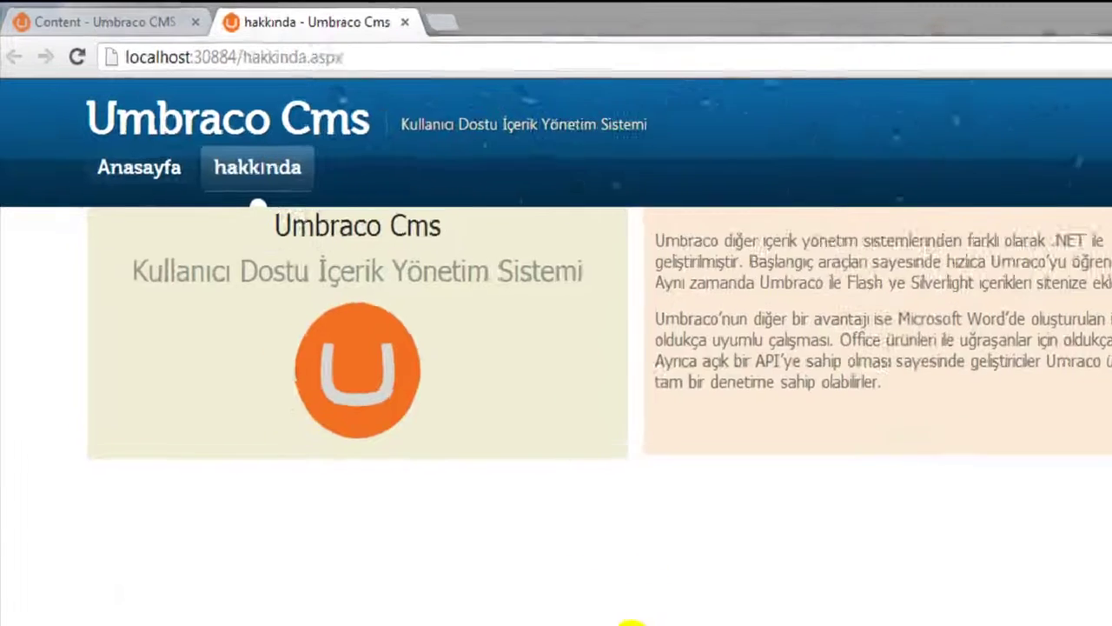